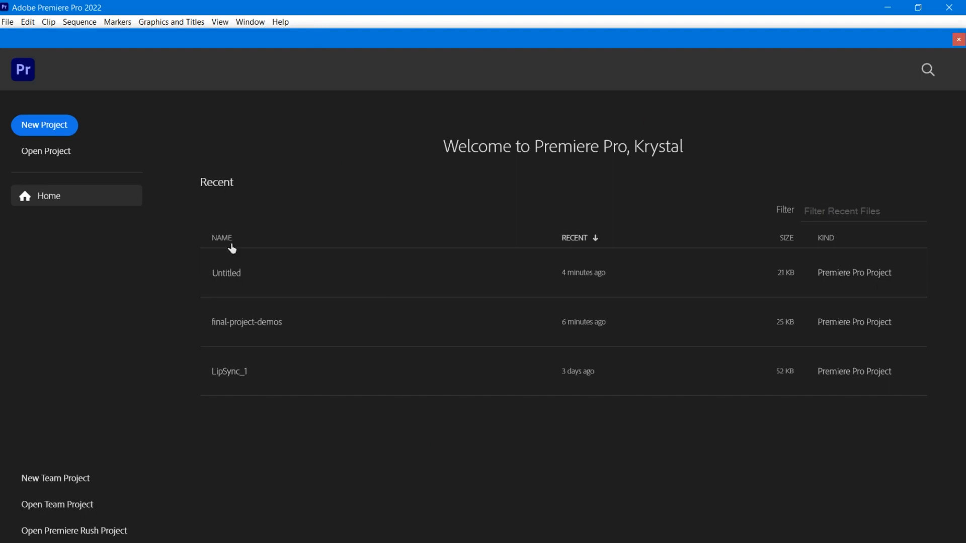
- Start a new project and name it demo-reel
{"action": "left_click", "coordinate": [36, 130]}
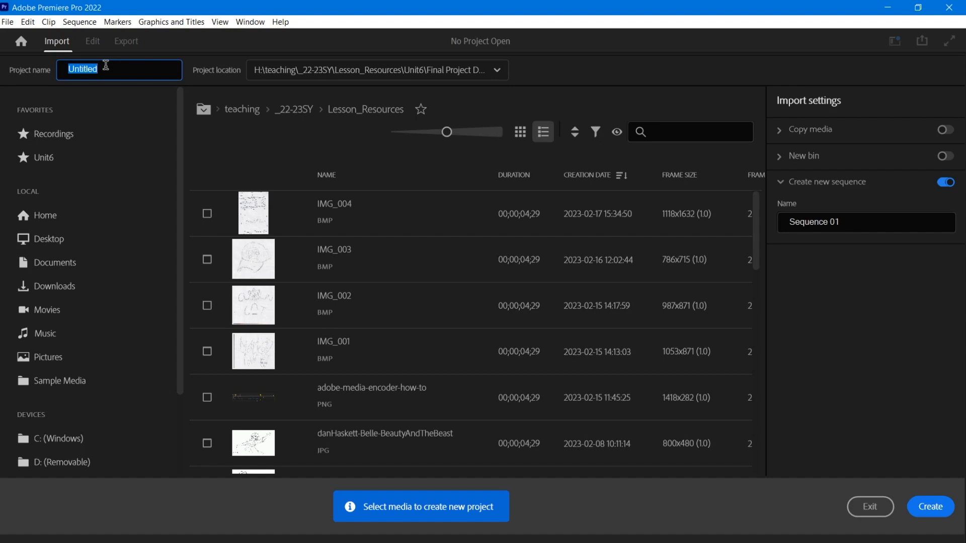
{"action": "type", "text": "animation-demo-reel"}
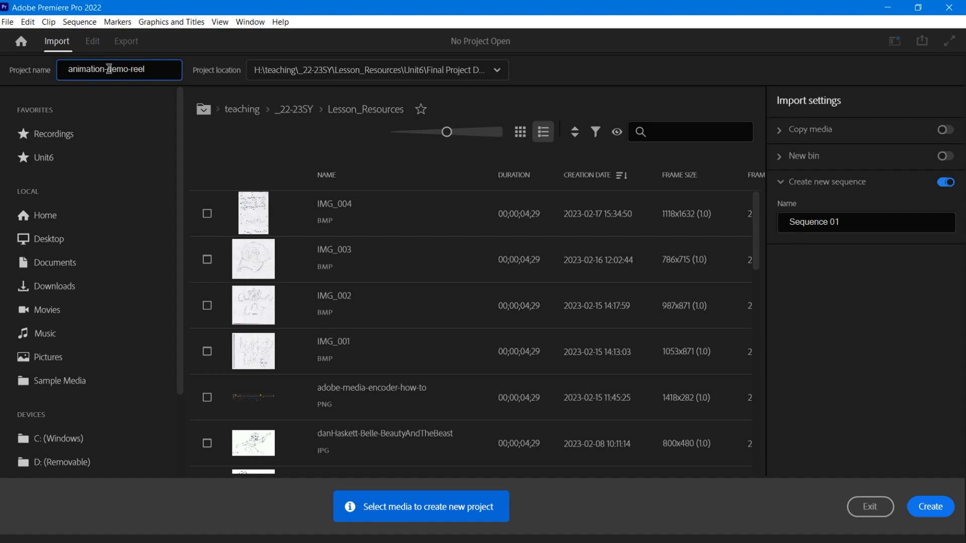
{"action": "left_click_drag", "start_coordinate": [107, 69], "coordinate": [60, 69]}
{"action": "key", "text": "BackSpace"}
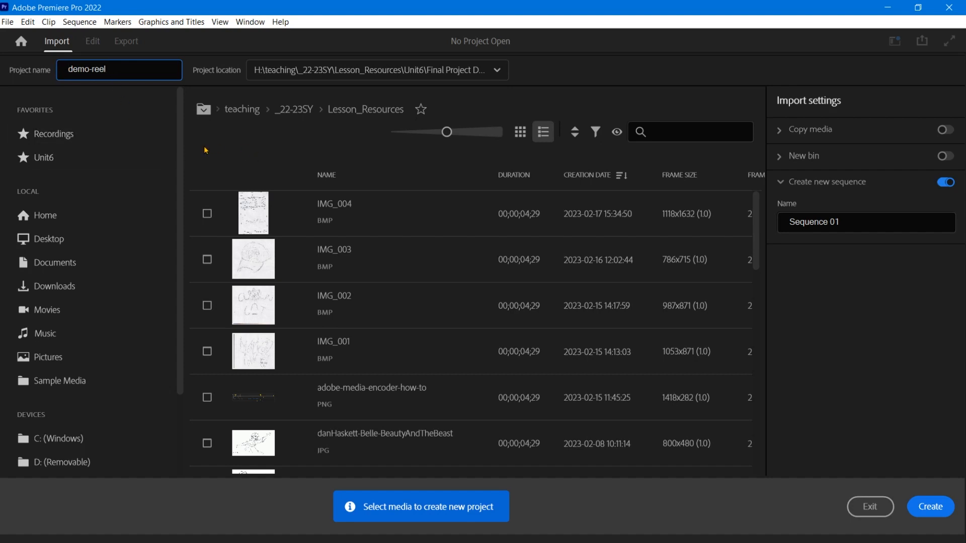
- Browse the media folders to the project files folder inside Unit6 > Final Project Demo Project > Animation Reel
{"action": "mouse_move", "coordinate": [181, 162]}
{"action": "left_mouse_down"}
{"action": "mouse_move", "coordinate": [182, 176]}
{"action": "mouse_move", "coordinate": [182, 150]}
{"action": "left_mouse_up"}
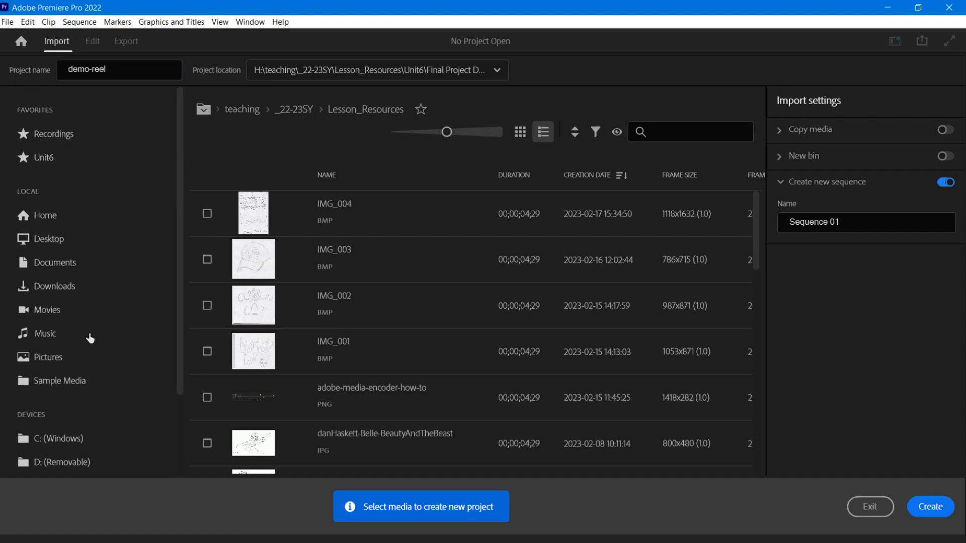
{"action": "left_click", "coordinate": [297, 110]}
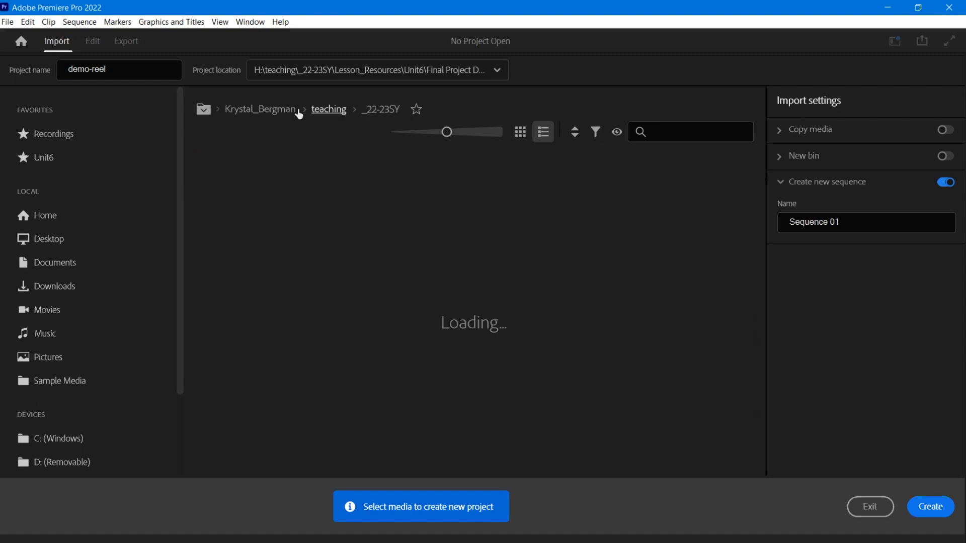
{"action": "left_click", "coordinate": [367, 116]}
{"action": "scroll", "coordinate": [455, 319], "scroll_direction": "down", "scroll_amount": 10}
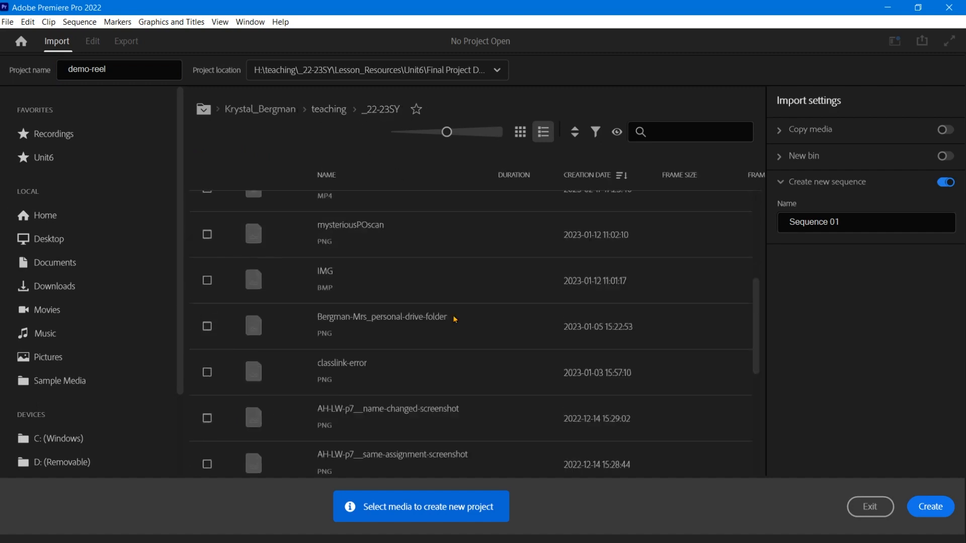
{"action": "double_click", "coordinate": [451, 358]}
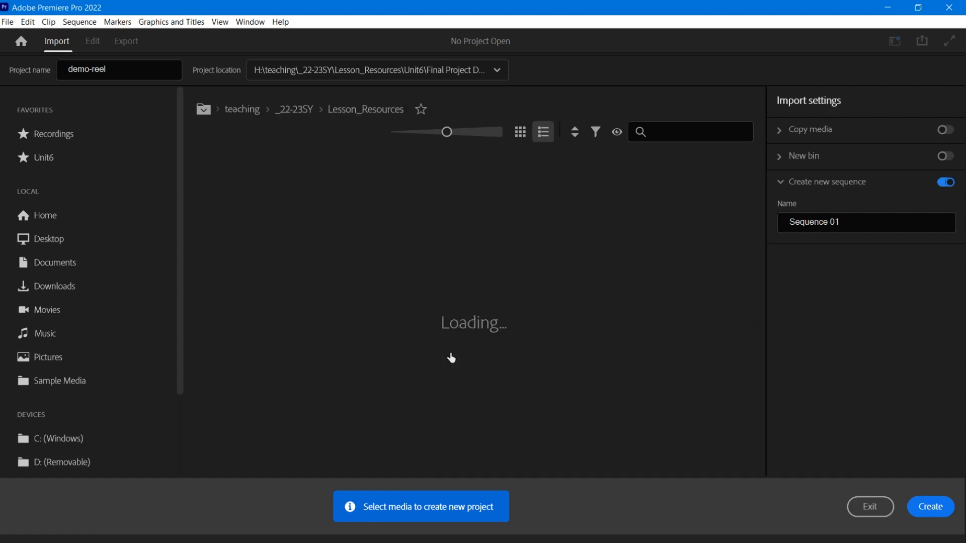
{"action": "scroll", "coordinate": [451, 338], "scroll_direction": "down", "scroll_amount": 10}
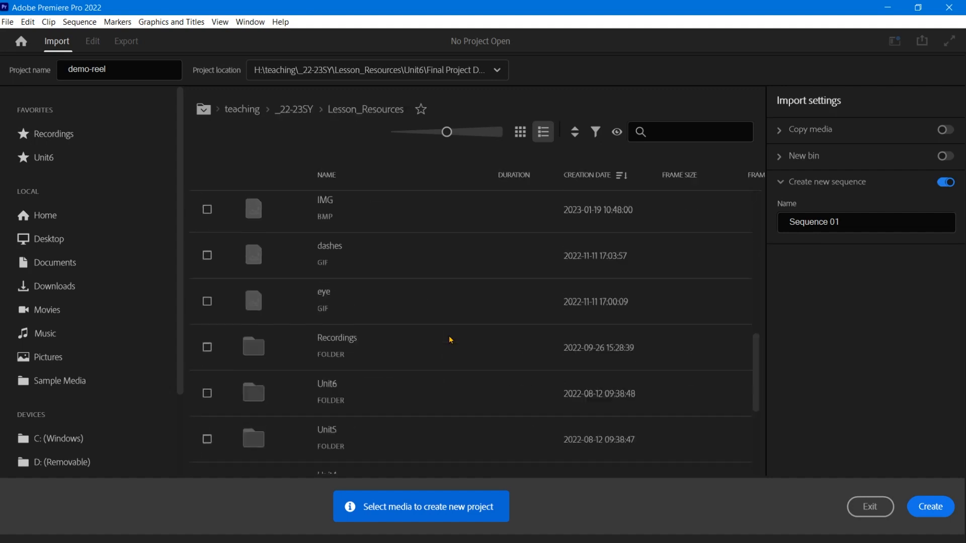
{"action": "scroll", "coordinate": [388, 226], "scroll_direction": "up", "scroll_amount": 3}
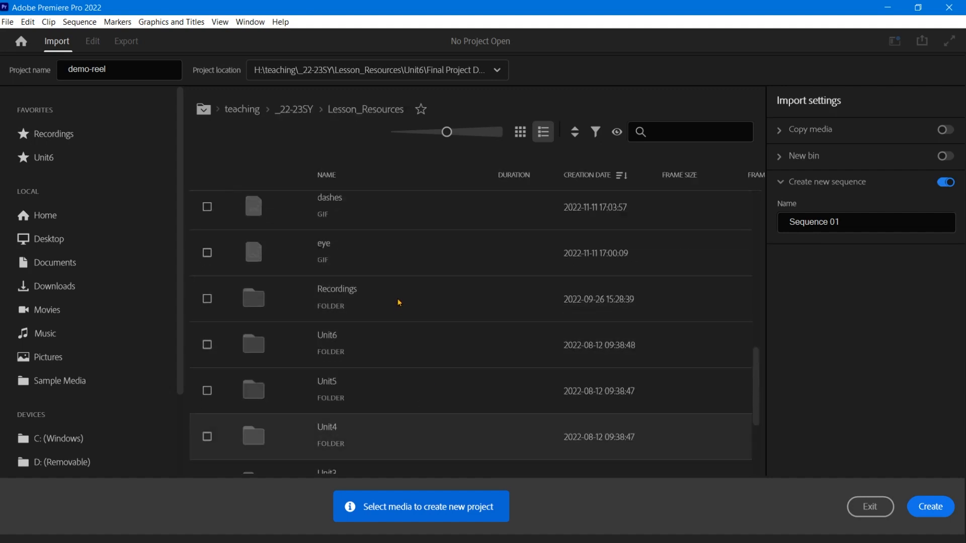
{"action": "double_click", "coordinate": [395, 344]}
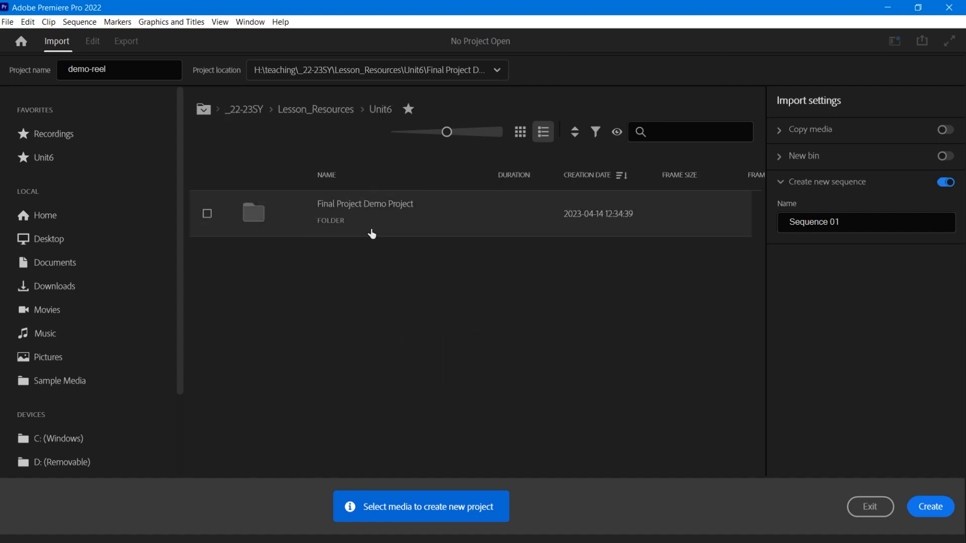
{"action": "double_click", "coordinate": [354, 233]}
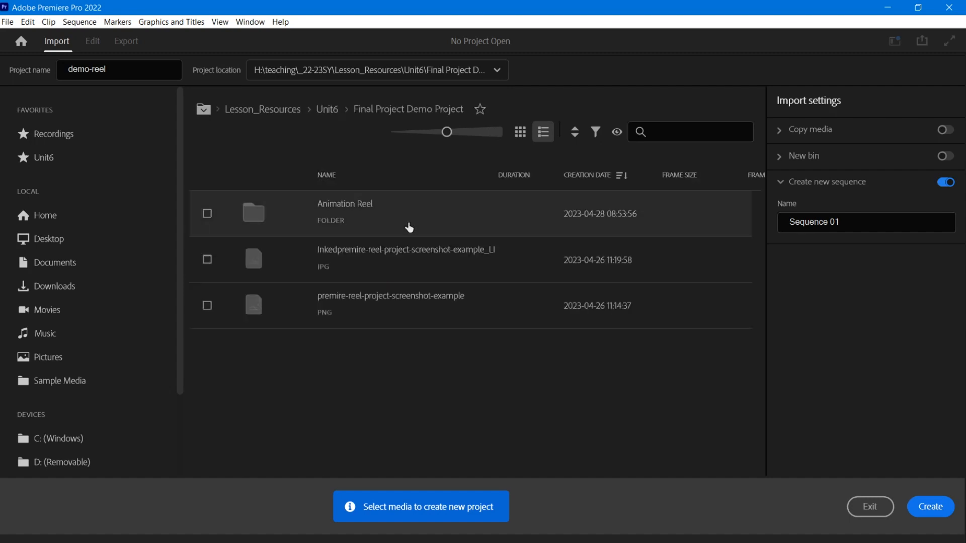
{"action": "double_click", "coordinate": [445, 224]}
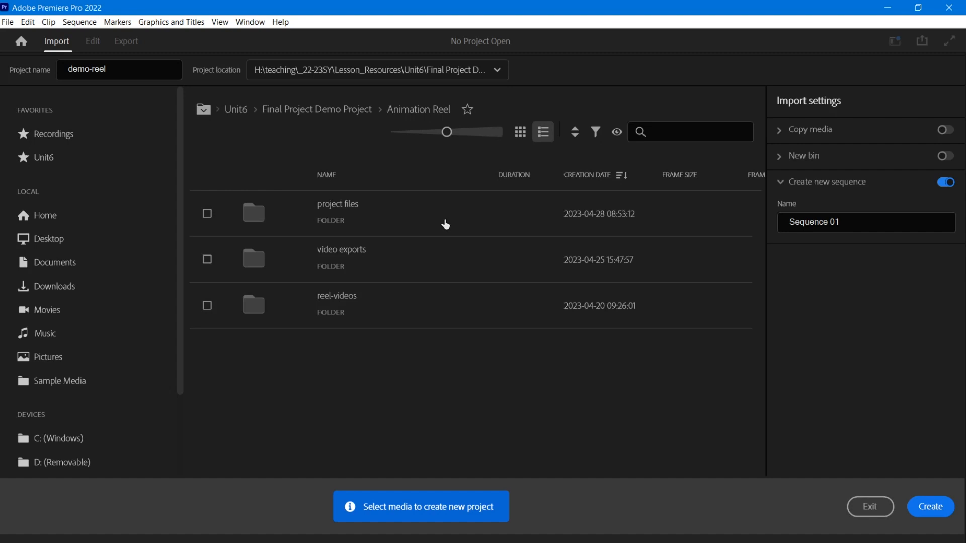
{"action": "double_click", "coordinate": [346, 221]}
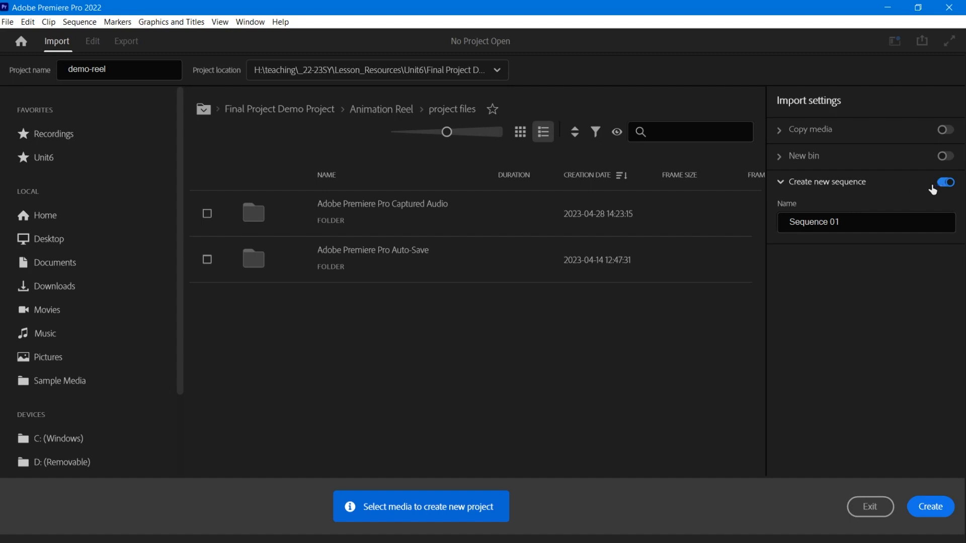
- Keep Create new sequence enabled and create the project
{"action": "left_click", "coordinate": [947, 183]}
{"action": "left_click", "coordinate": [948, 183]}
{"action": "left_click", "coordinate": [927, 509]}
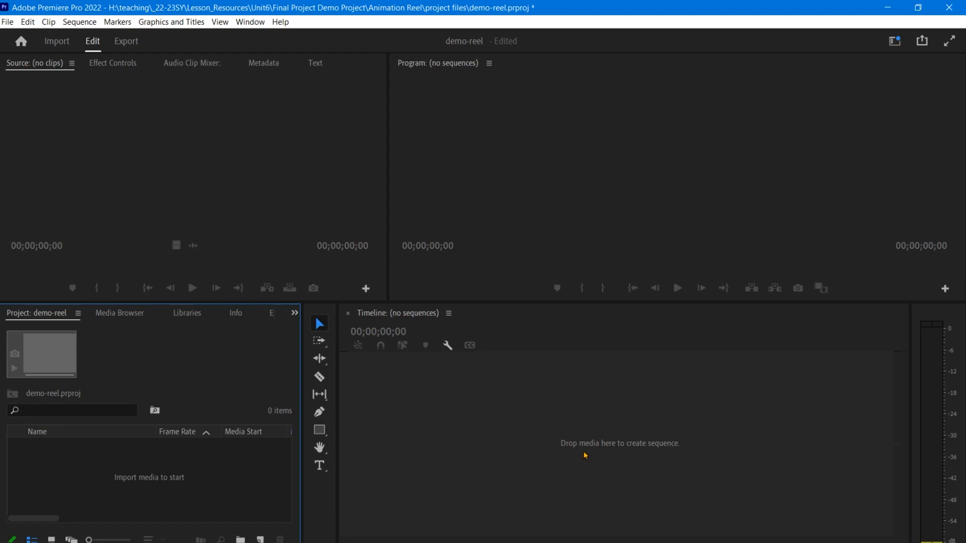
- Enlarge the Project and Timeline panels by moving their border with the monitors upward
{"action": "left_click", "coordinate": [895, 41]}
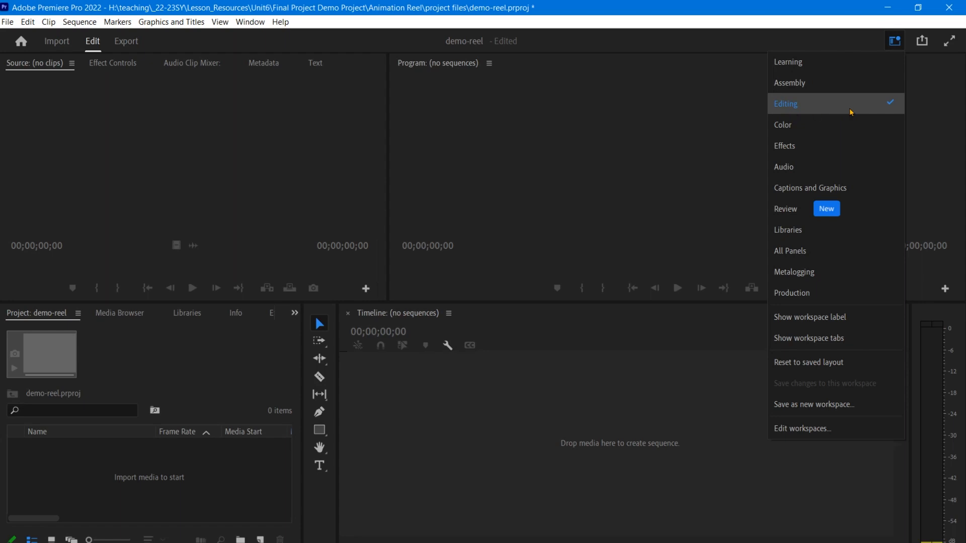
{"action": "left_click", "coordinate": [93, 44]}
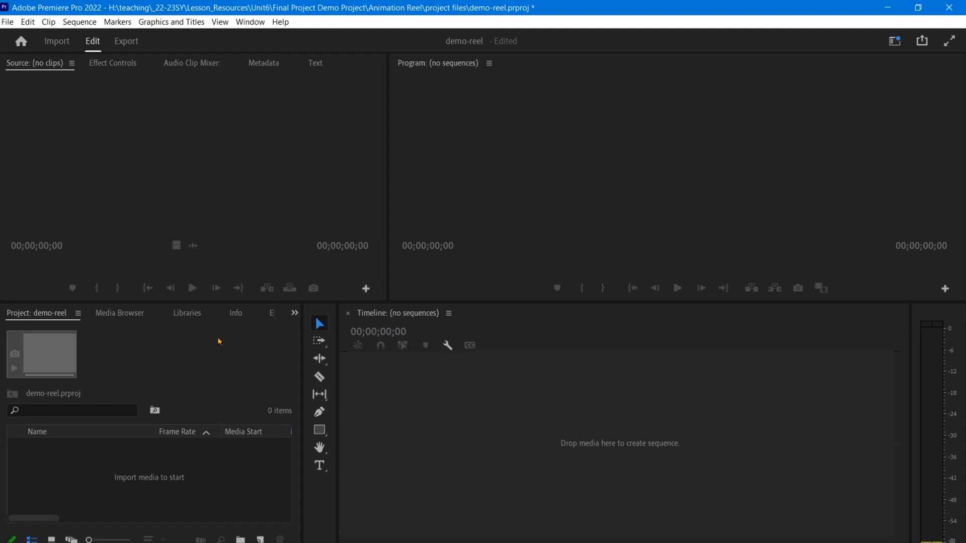
{"action": "left_click", "coordinate": [166, 370]}
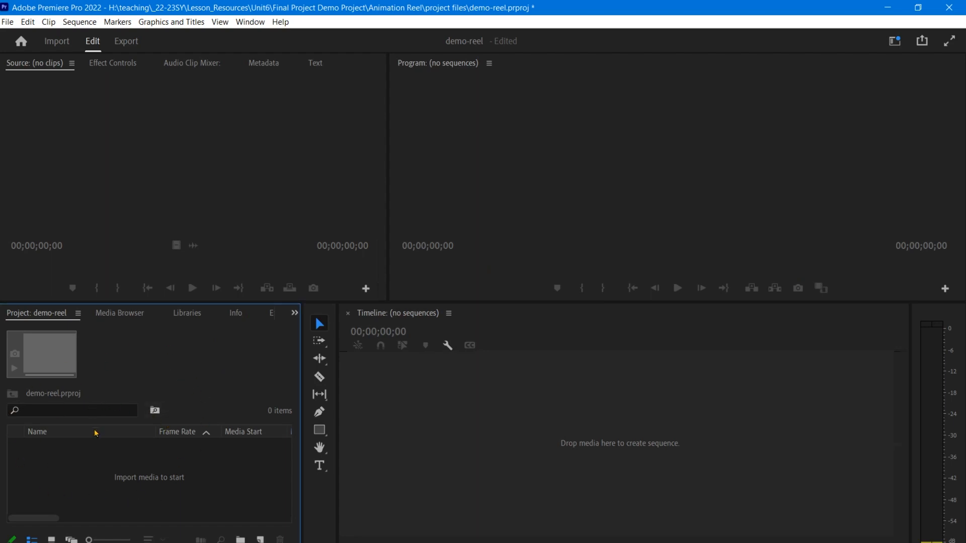
{"action": "left_click_drag", "start_coordinate": [123, 301], "coordinate": [120, 258]}
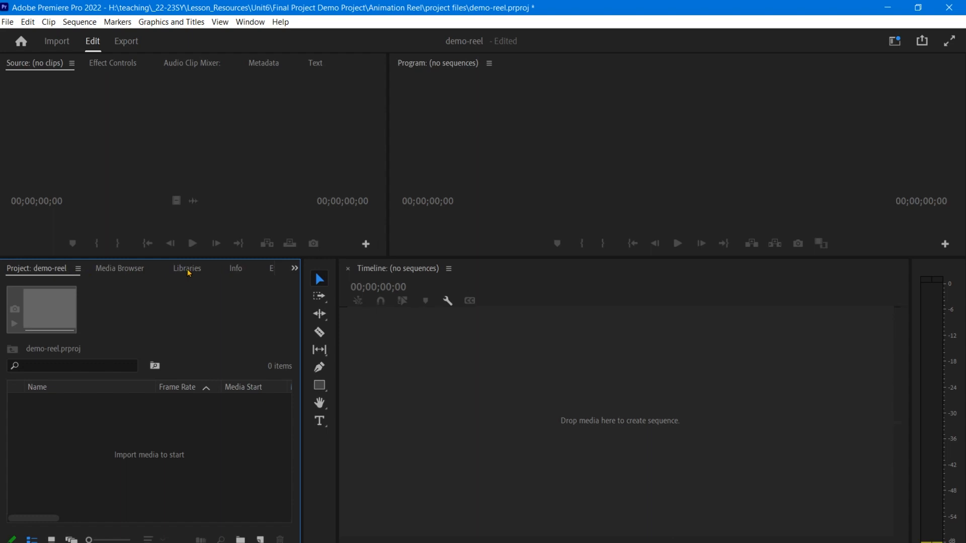
- Import the reel-videos folder from Animation Reel into the project as a bin
{"action": "left_click", "coordinate": [291, 271]}
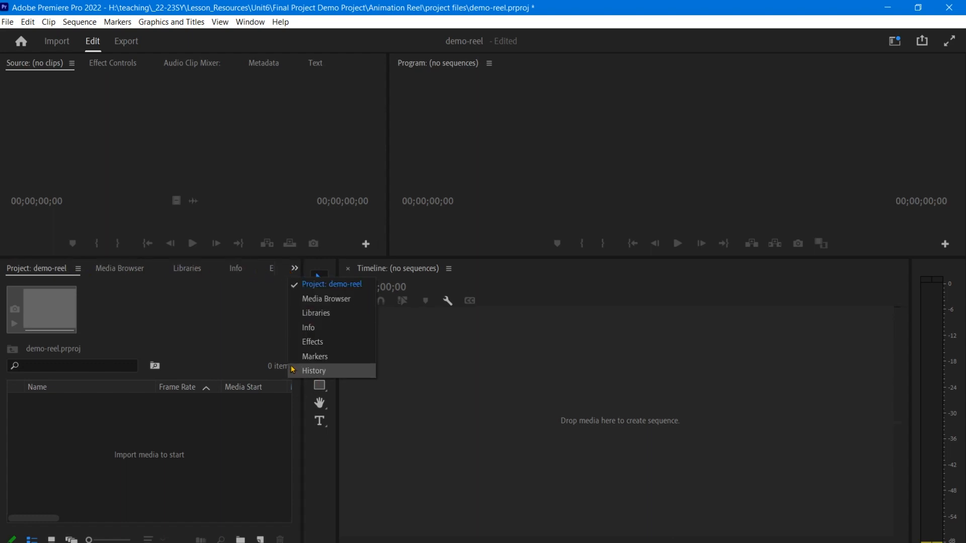
{"action": "left_click", "coordinate": [323, 286]}
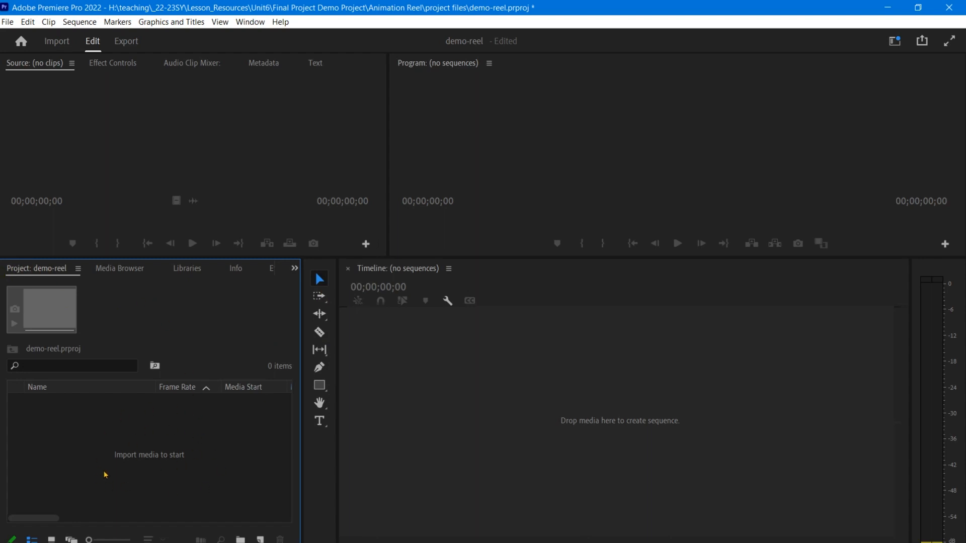
{"action": "left_click", "coordinate": [13, 24]}
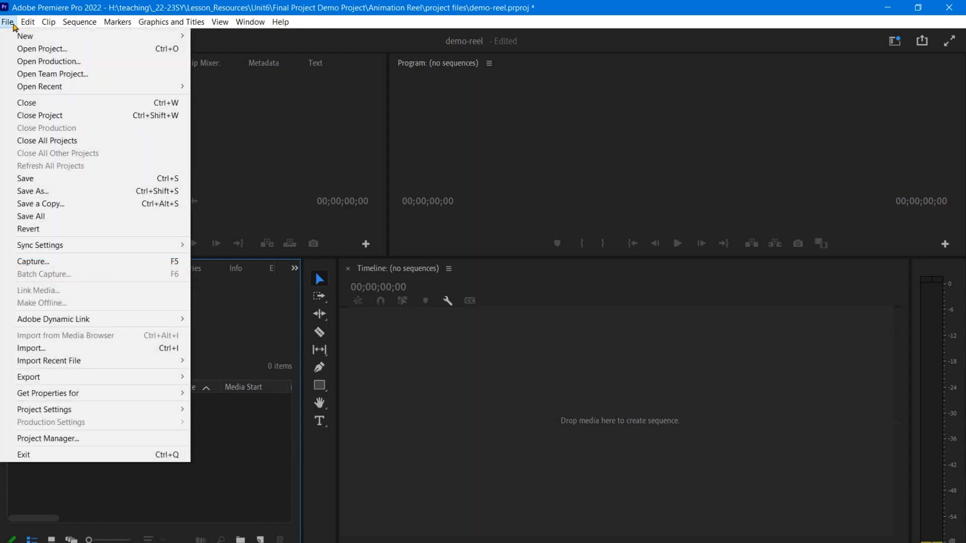
{"action": "left_click", "coordinate": [106, 348]}
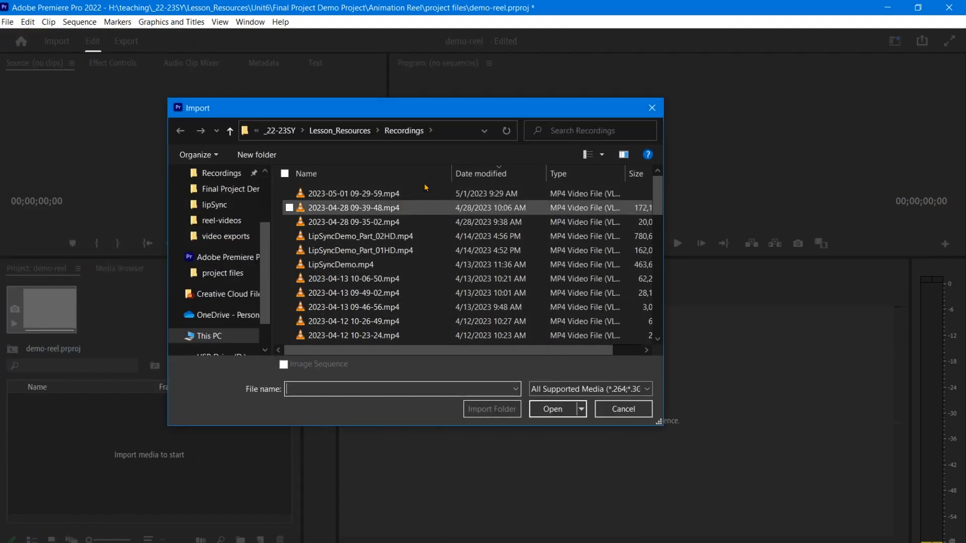
{"action": "left_click_drag", "start_coordinate": [429, 109], "coordinate": [393, 97]}
{"action": "left_click", "coordinate": [189, 246]}
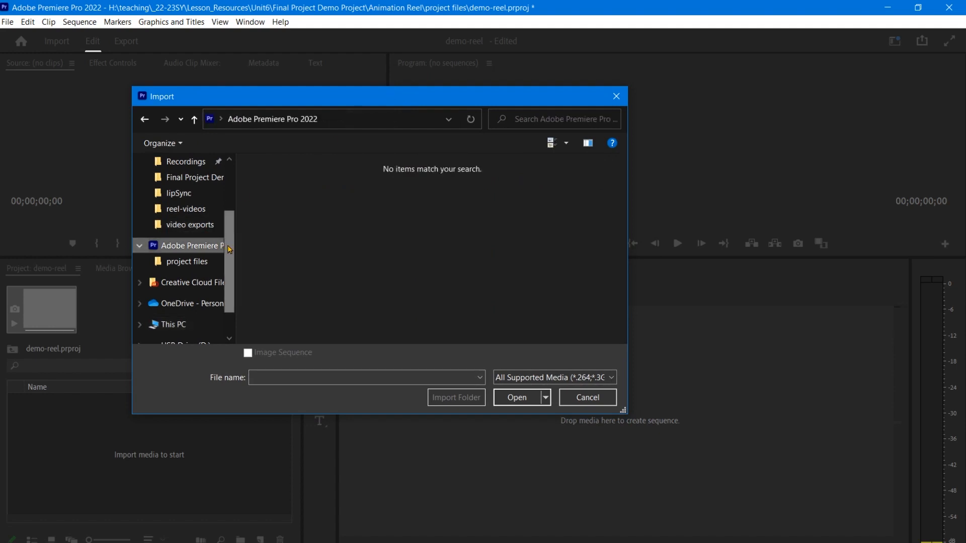
{"action": "left_click", "coordinate": [202, 185]}
{"action": "double_click", "coordinate": [302, 183]}
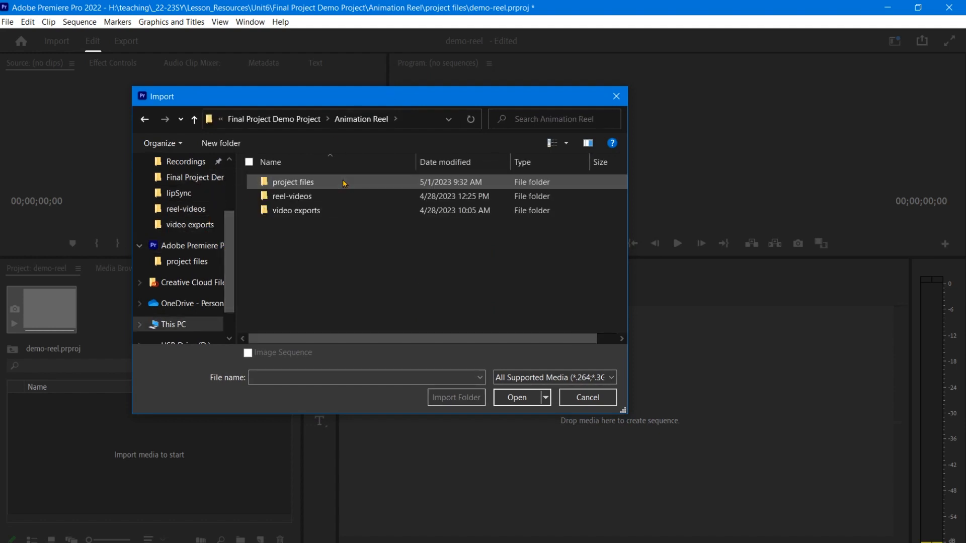
{"action": "left_click", "coordinate": [302, 200]}
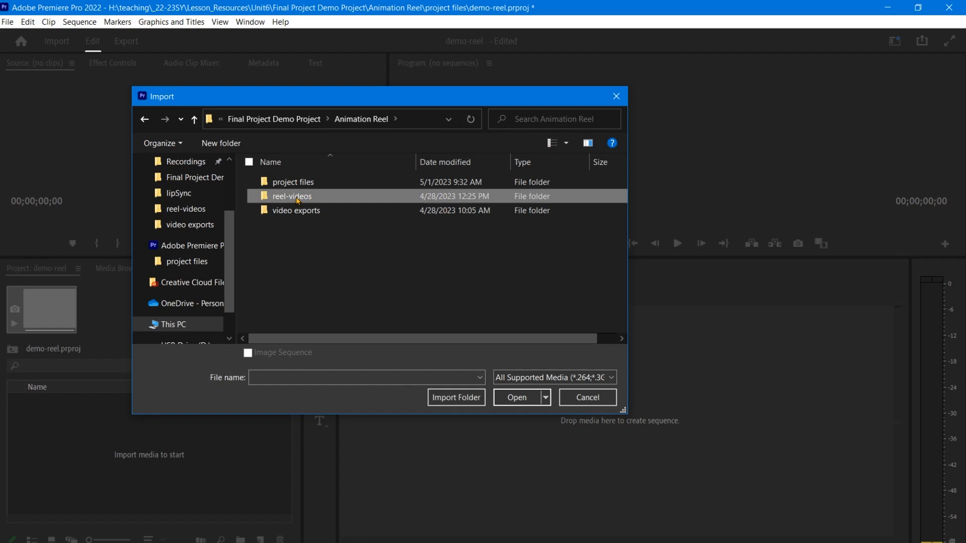
{"action": "left_click", "coordinate": [512, 397]}
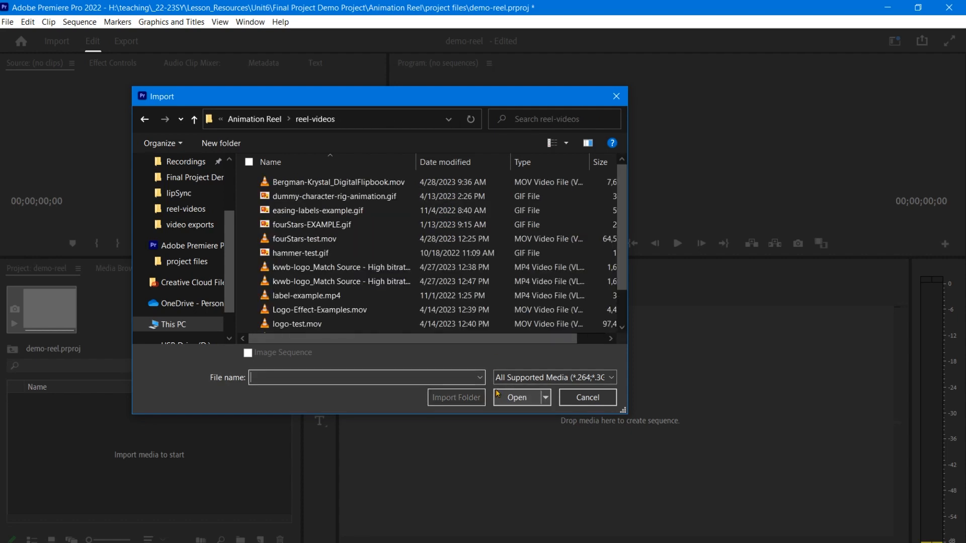
{"action": "left_click", "coordinate": [145, 118]}
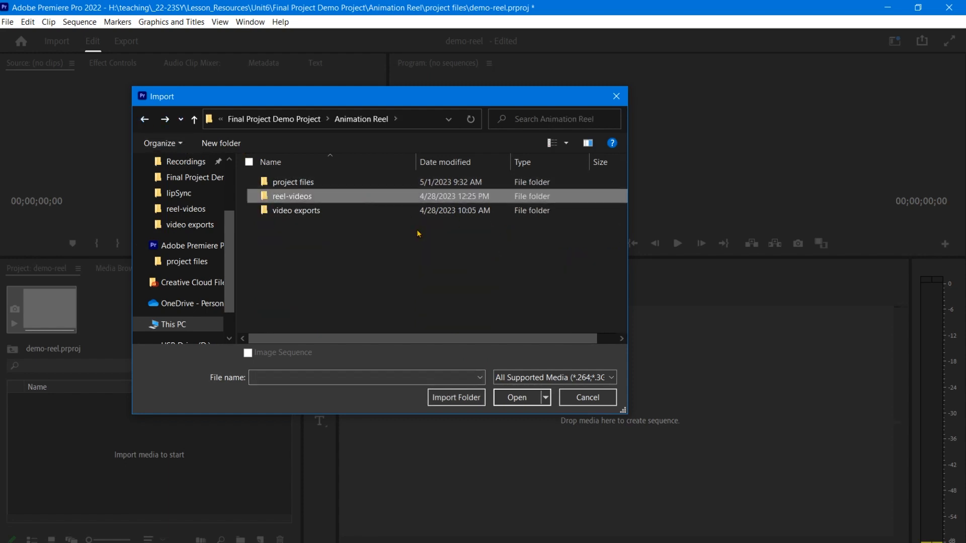
{"action": "left_click", "coordinate": [470, 397]}
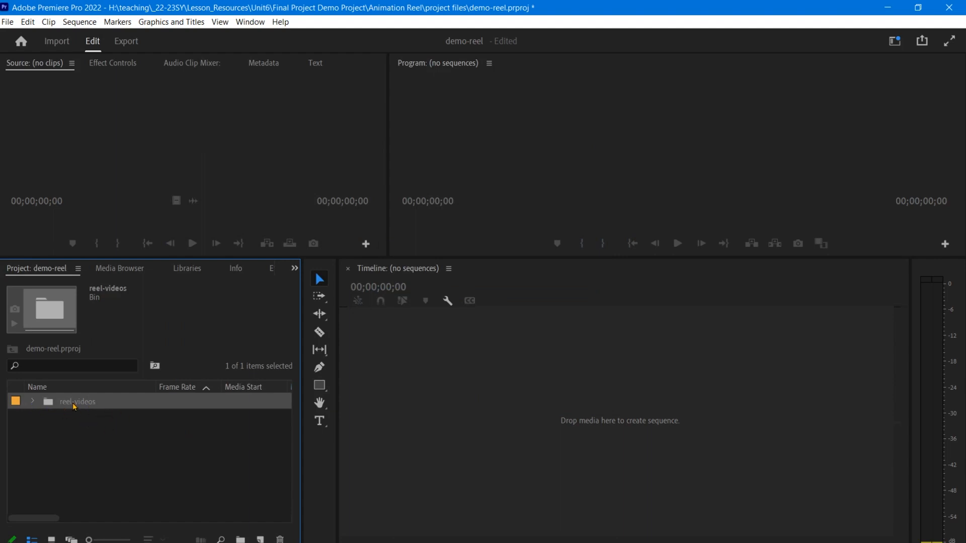
- Expand the reel-videos bin to view its clips, then delete the bin from the project
{"action": "left_click", "coordinate": [33, 401]}
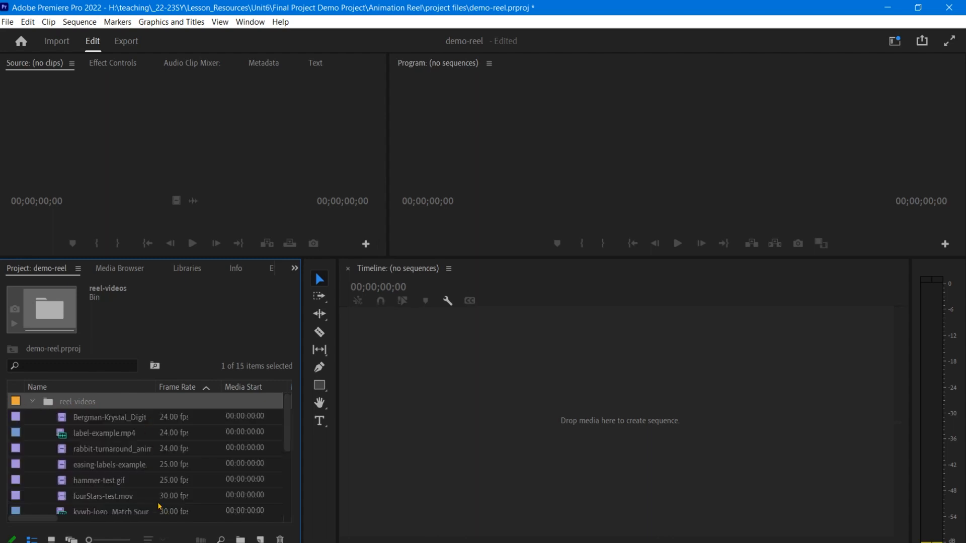
{"action": "mouse_move", "coordinate": [286, 428]}
{"action": "left_mouse_down"}
{"action": "mouse_move", "coordinate": [288, 483]}
{"action": "mouse_move", "coordinate": [290, 399]}
{"action": "mouse_move", "coordinate": [291, 429]}
{"action": "left_mouse_up"}
{"action": "key", "text": "Delete"}
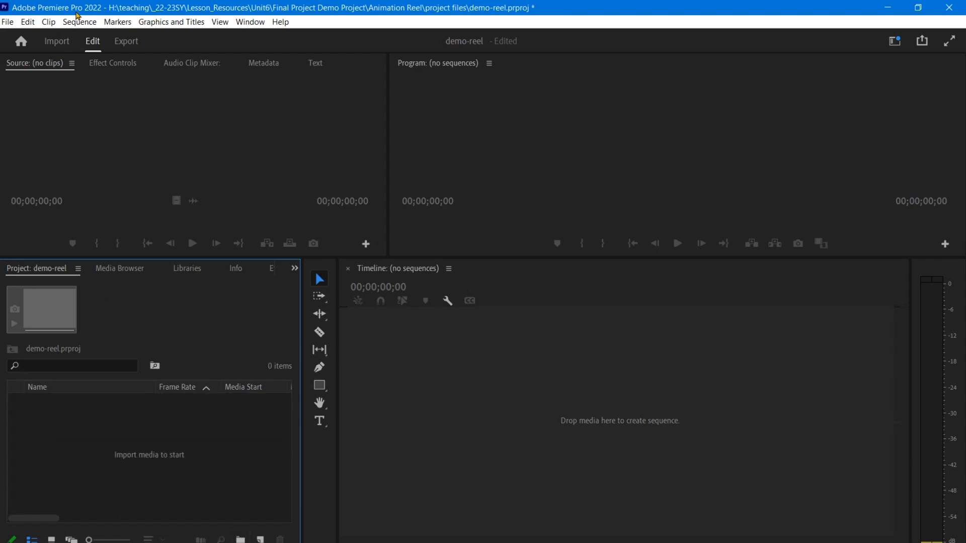
- Open the Import dialog and navigate into the reel-videos folder
{"action": "left_click", "coordinate": [7, 22]}
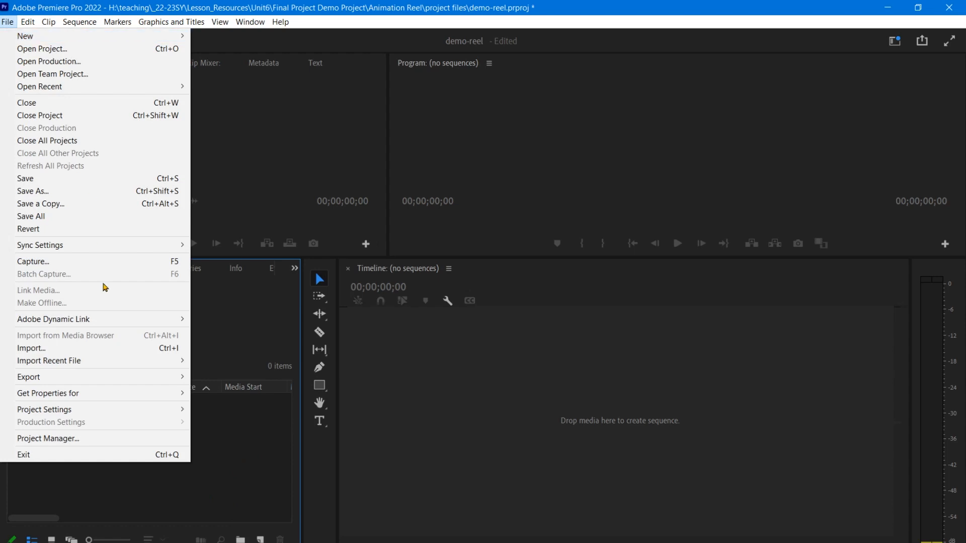
{"action": "left_click", "coordinate": [106, 353]}
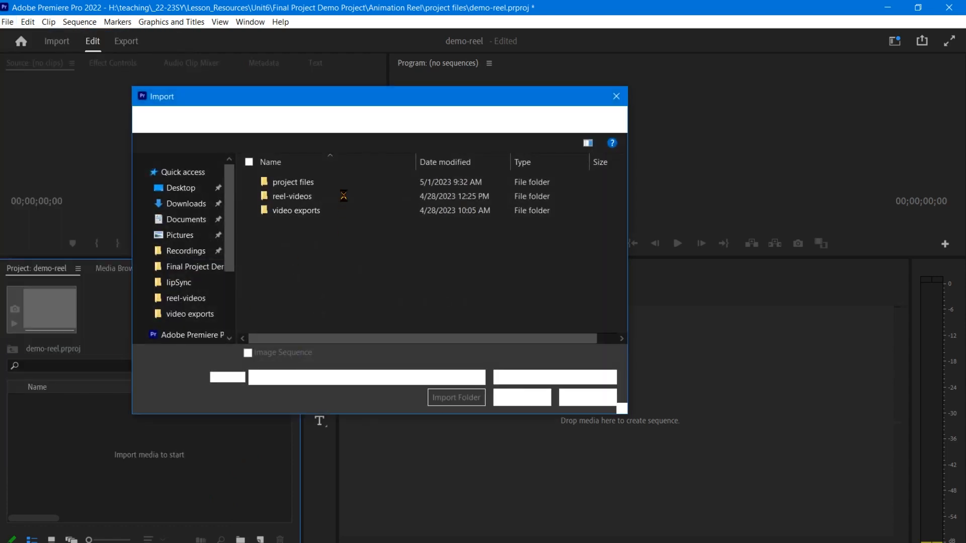
{"action": "double_click", "coordinate": [297, 200]}
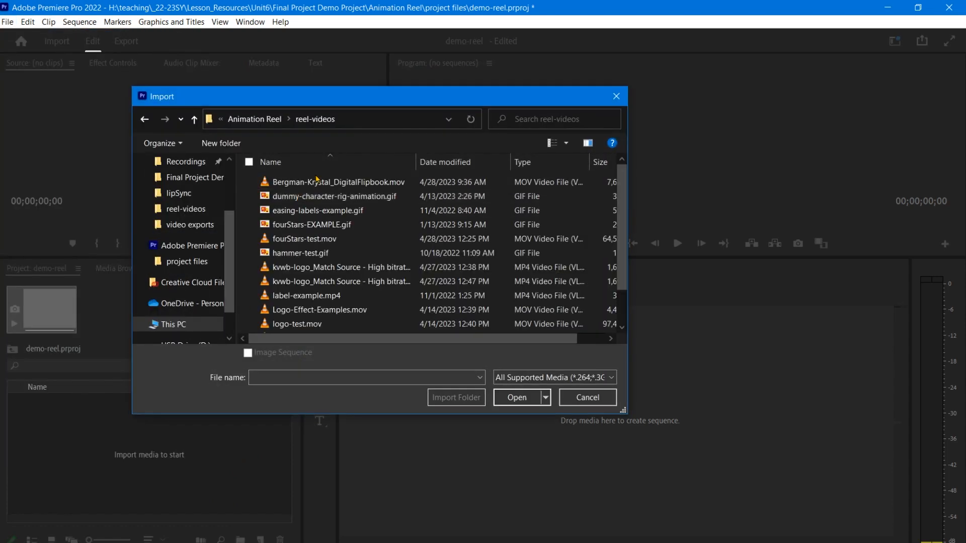
- Select Bergman-Krystal_DigitalFlipbook.mov, fourStars-test.mov, kvwb-logo_Match Source - High bitrate_1.mp4, label-example.mp4, Logo-Effect-Examples.mov, logo-test.mov and monogram-complete.mov for import
{"action": "left_click", "coordinate": [383, 186]}
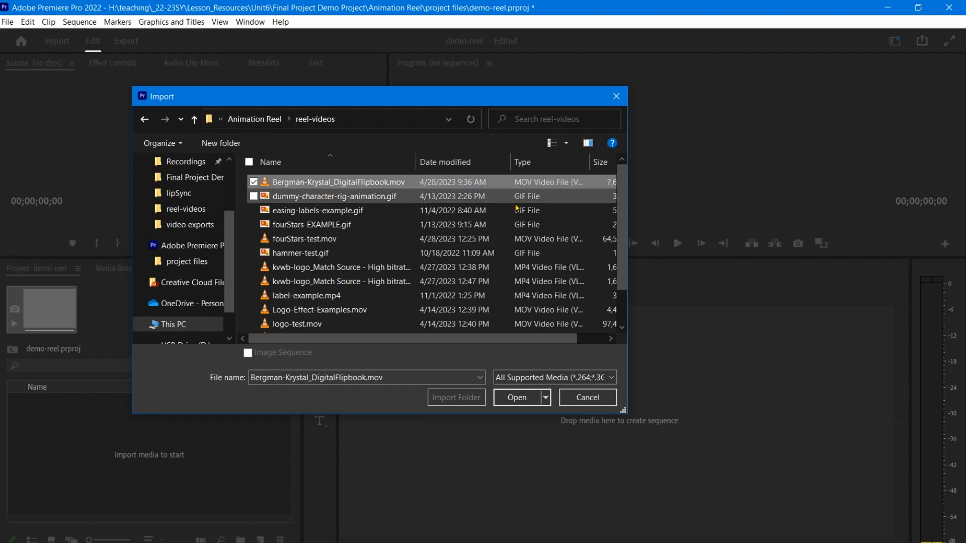
{"action": "left_click", "coordinate": [436, 240], "text": "ctrl"}
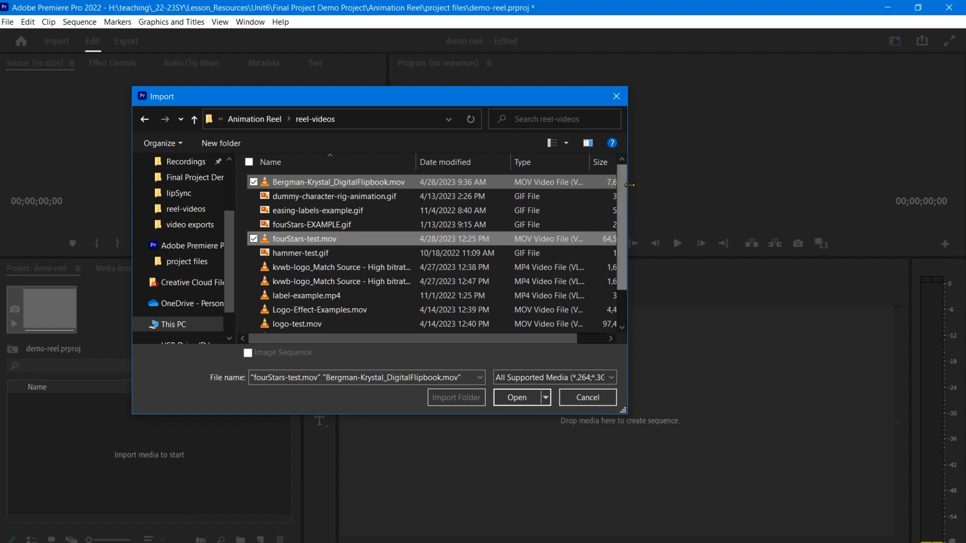
{"action": "left_click_drag", "start_coordinate": [629, 187], "coordinate": [781, 191]}
{"action": "left_click_drag", "start_coordinate": [421, 159], "coordinate": [465, 159]}
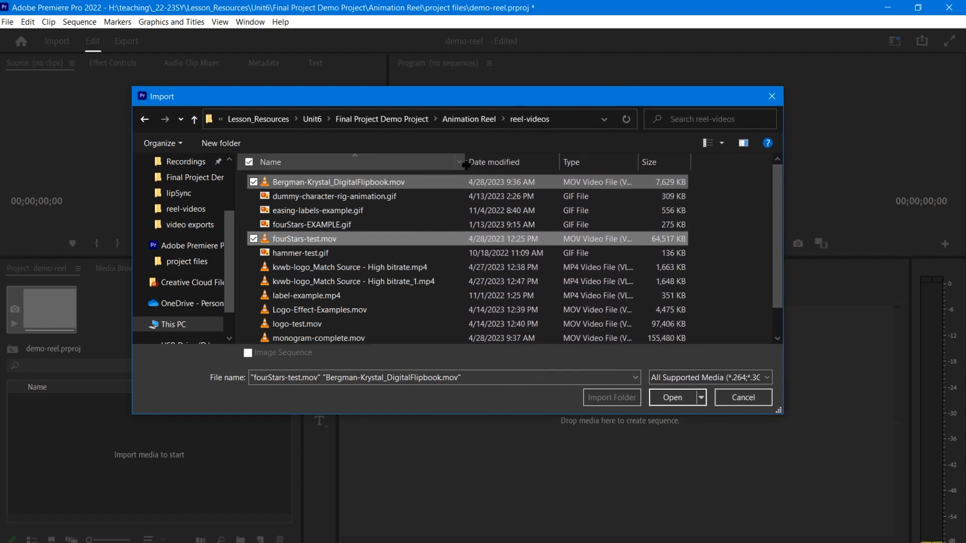
{"action": "left_click", "coordinate": [427, 282], "text": "ctrl"}
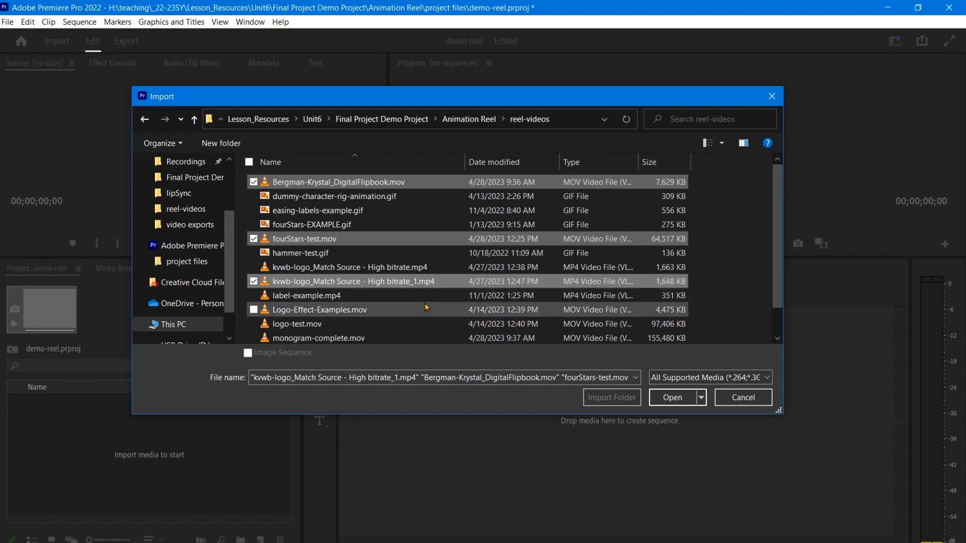
{"action": "left_click", "coordinate": [425, 296], "text": "ctrl"}
{"action": "left_click", "coordinate": [425, 309], "text": "ctrl"}
{"action": "left_click", "coordinate": [424, 323], "text": "ctrl"}
{"action": "left_click", "coordinate": [422, 337], "text": "ctrl"}
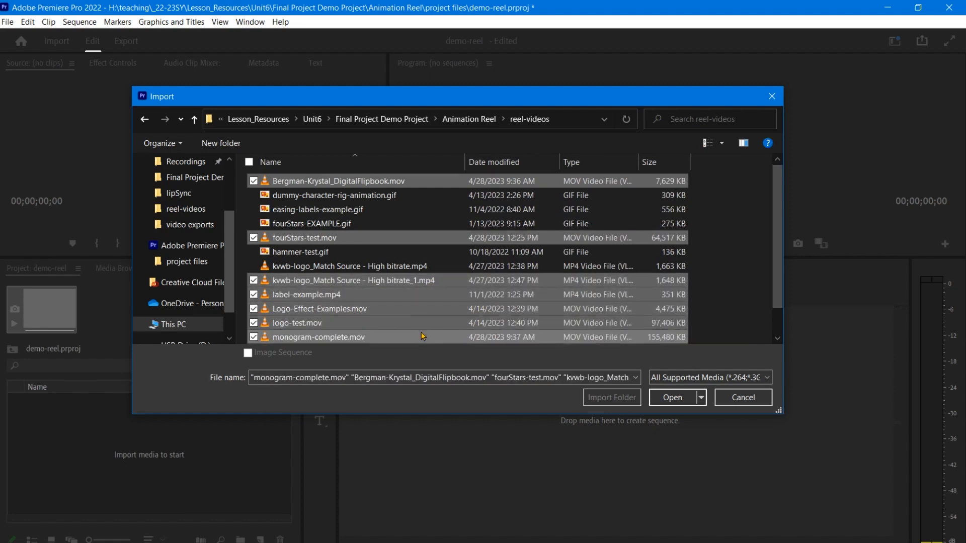
- Add rabbit-turnaround_animated.mov and sunshine-complete.mov to the selection and import all nine clips
{"action": "scroll", "coordinate": [424, 331], "scroll_direction": "down", "scroll_amount": 1}
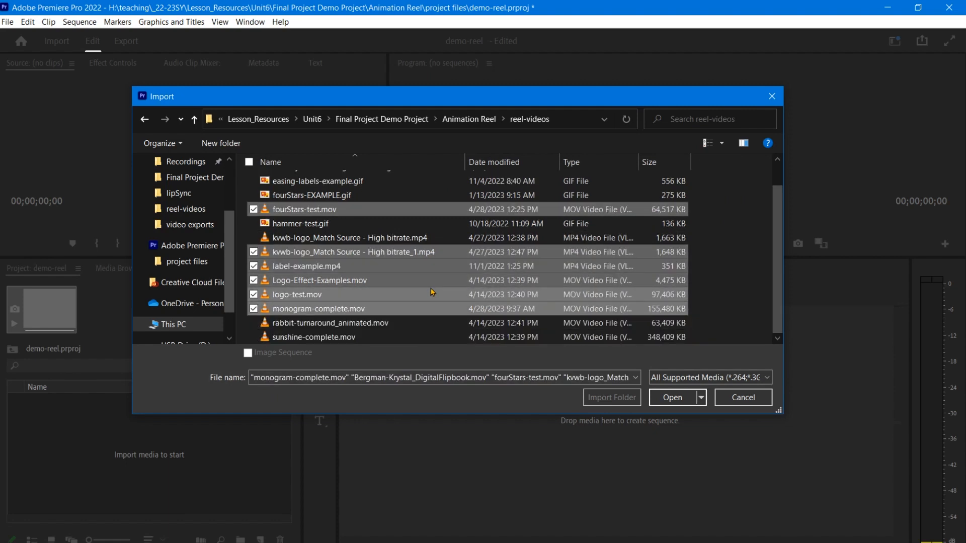
{"action": "left_click", "coordinate": [425, 323], "text": "ctrl"}
{"action": "left_click", "coordinate": [424, 337], "text": "ctrl"}
{"action": "scroll", "coordinate": [425, 279], "scroll_direction": "up", "scroll_amount": 1}
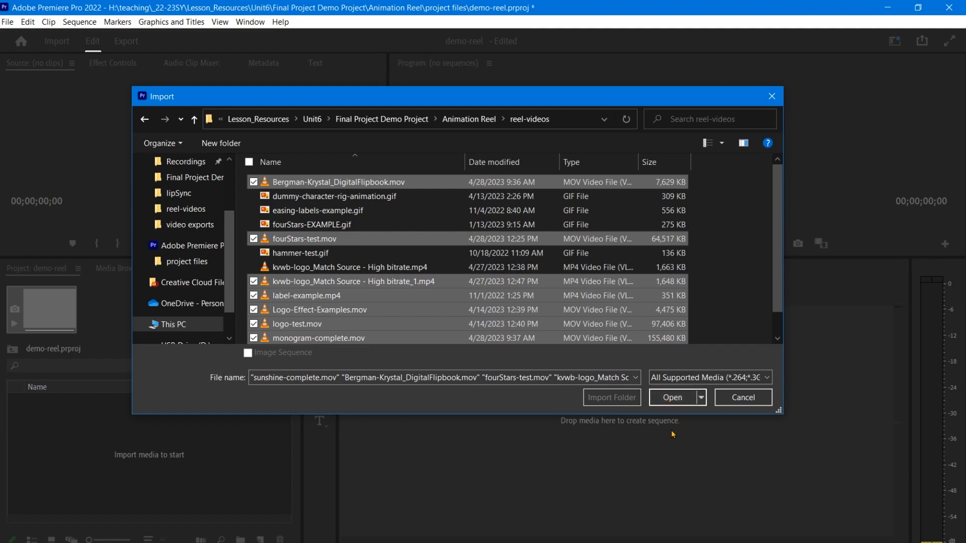
{"action": "left_click", "coordinate": [669, 398]}
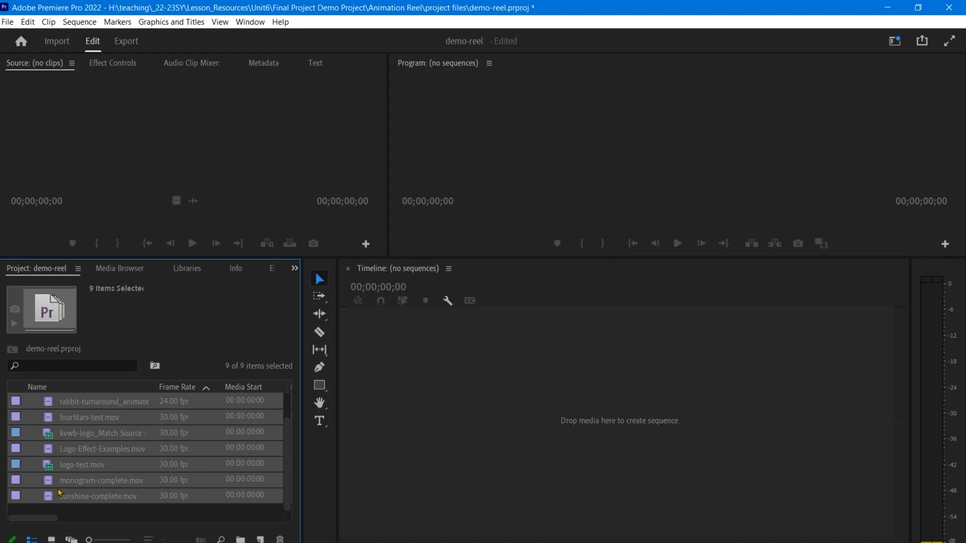
- Select the rabbit-turnaround_animated.mov clip in the Project panel
{"action": "left_click", "coordinate": [93, 404]}
{"action": "left_click", "coordinate": [78, 269]}
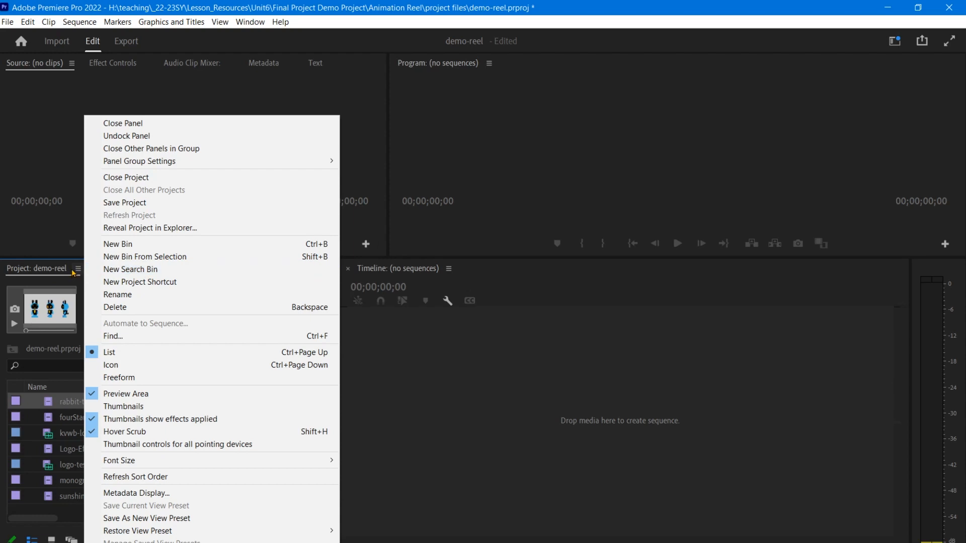
{"action": "left_click", "coordinate": [77, 272]}
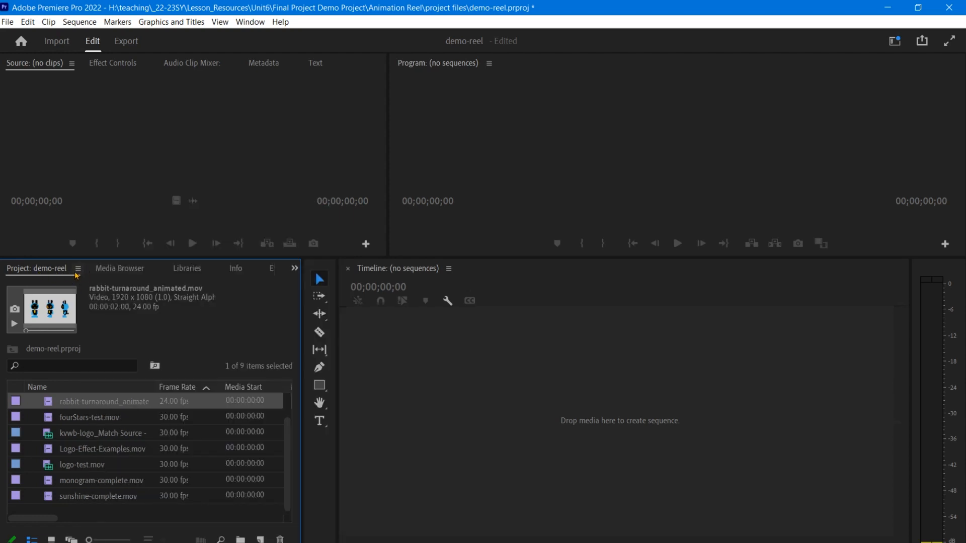
- Hide the Project panel's Preview Area and then show it again
{"action": "left_click", "coordinate": [77, 271]}
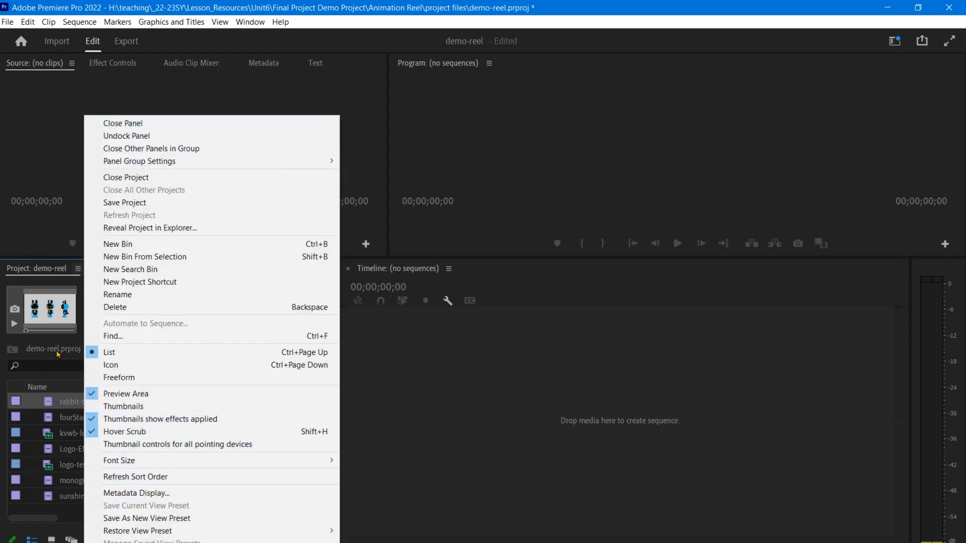
{"action": "left_click", "coordinate": [120, 393]}
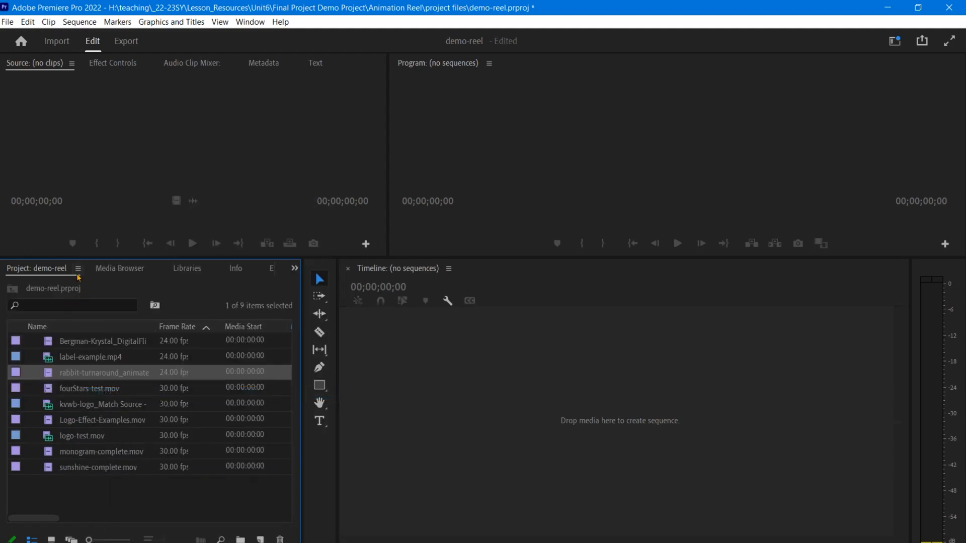
{"action": "left_click", "coordinate": [78, 270]}
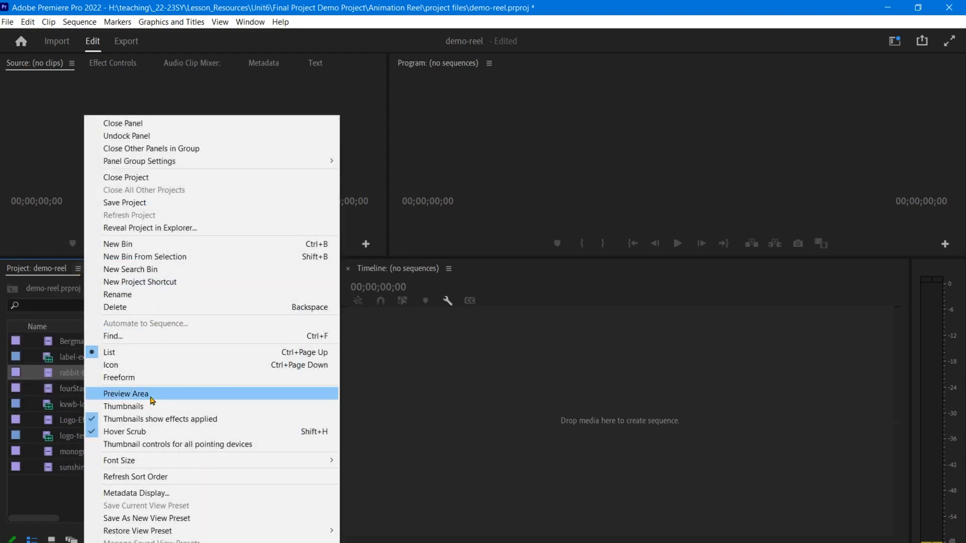
{"action": "left_click", "coordinate": [108, 396]}
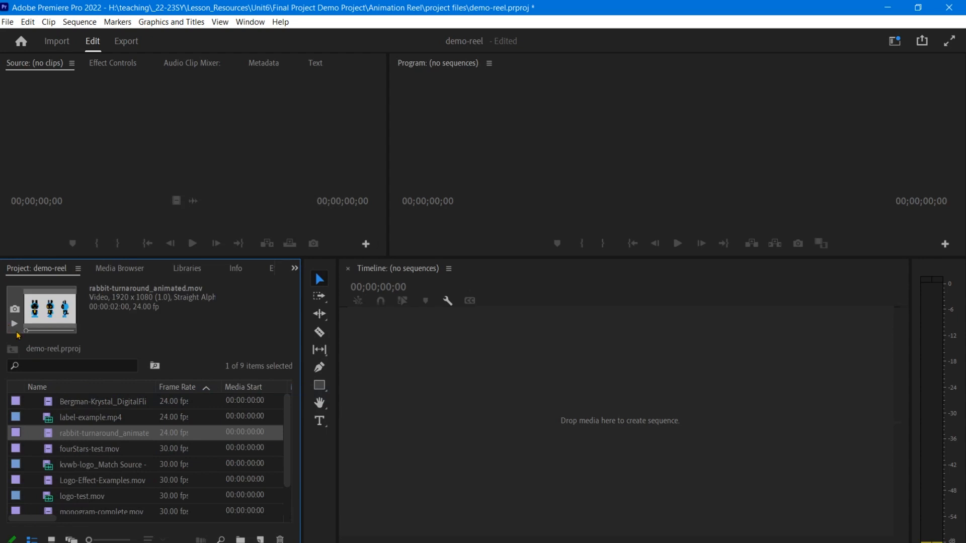
- Scrub and play the rabbit clip's preview thumbnail
{"action": "left_click_drag", "start_coordinate": [26, 331], "coordinate": [36, 332]}
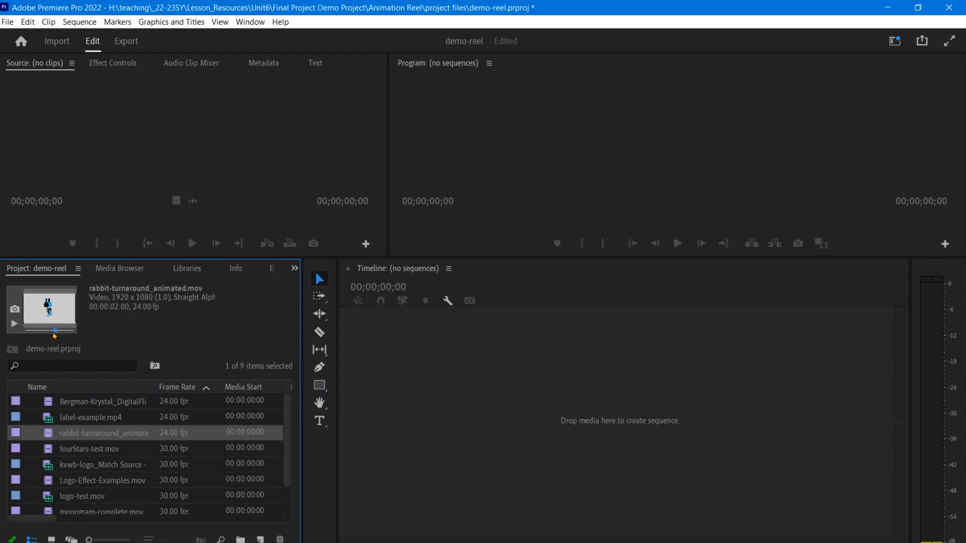
{"action": "left_click", "coordinate": [17, 325]}
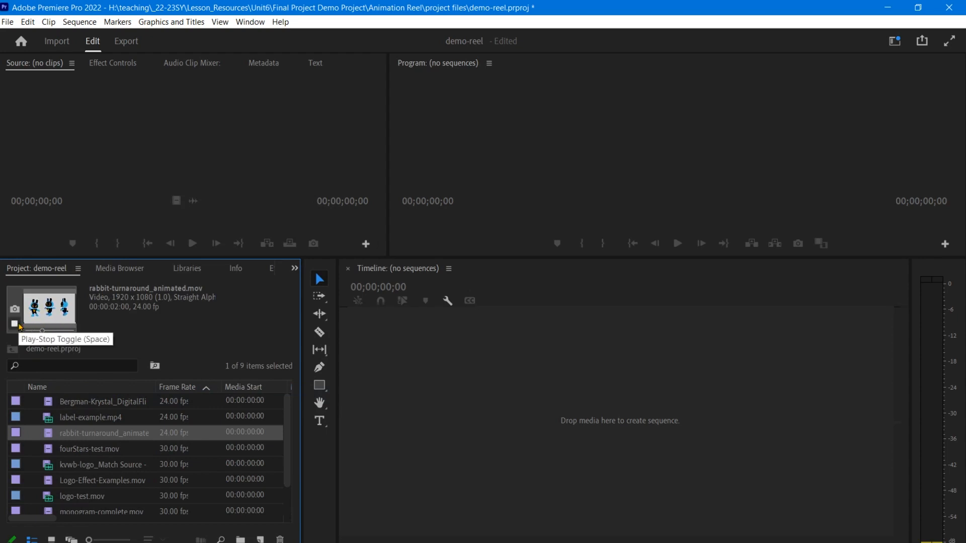
- Select clips to compare their details in the preview area, and widen the Name column to show full file names
{"action": "left_click", "coordinate": [153, 408]}
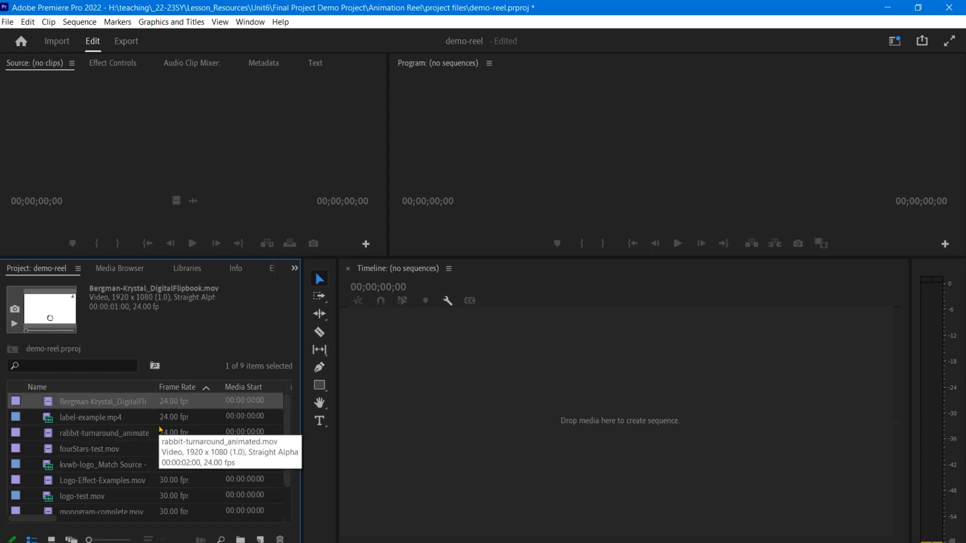
{"action": "scroll", "coordinate": [152, 448], "scroll_direction": "down", "scroll_amount": 2}
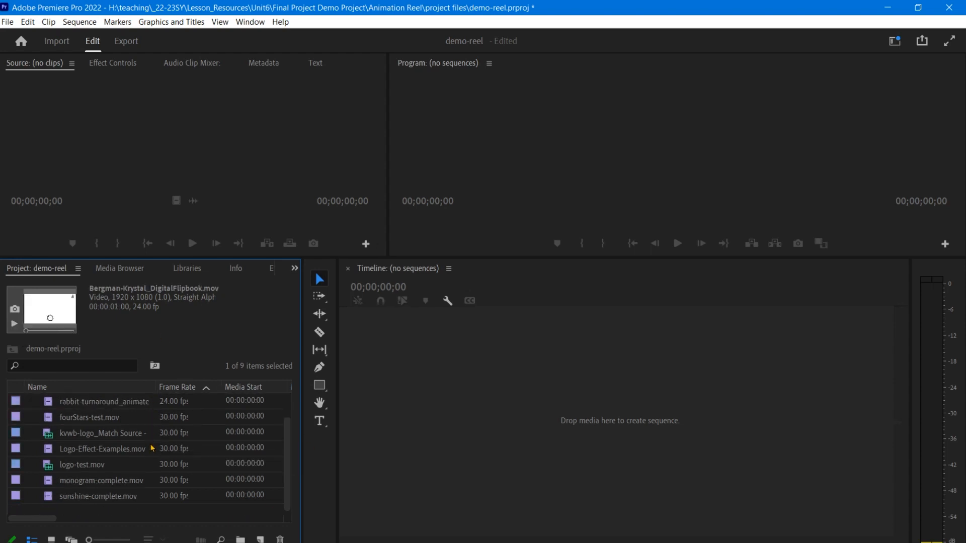
{"action": "scroll", "coordinate": [152, 448], "scroll_direction": "up", "scroll_amount": 2}
{"action": "left_click", "coordinate": [137, 419]}
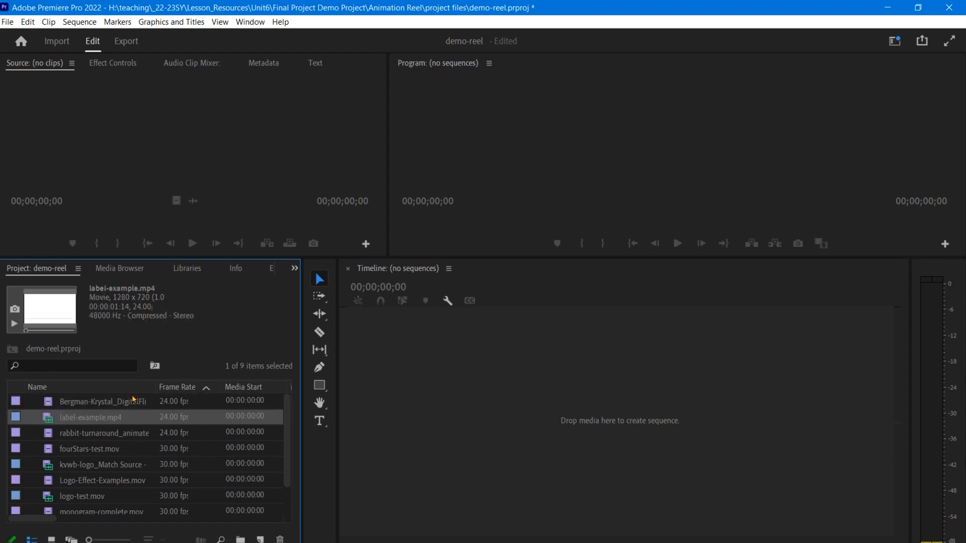
{"action": "scroll", "coordinate": [290, 425], "scroll_direction": "down", "scroll_amount": 2}
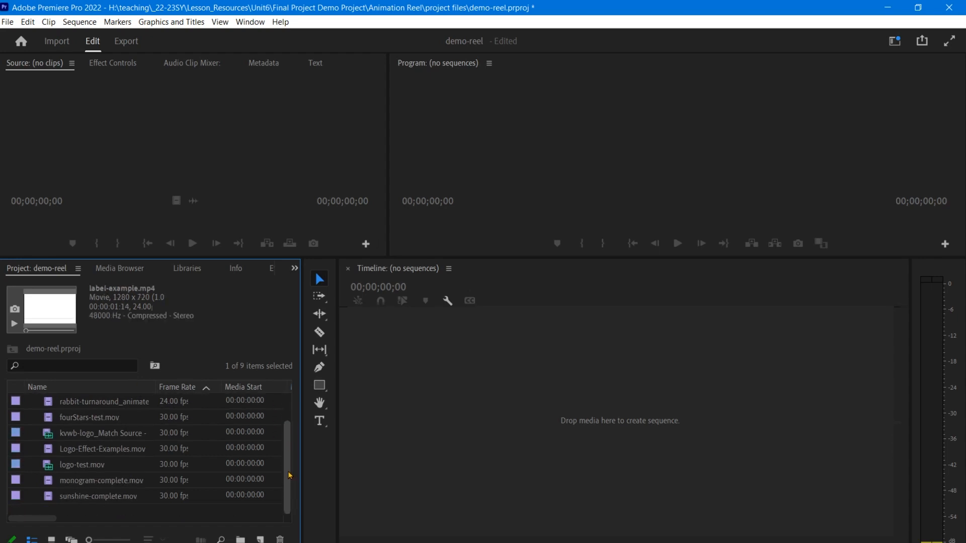
{"action": "scroll", "coordinate": [162, 481], "scroll_direction": "up", "scroll_amount": 2}
{"action": "left_click", "coordinate": [135, 405]}
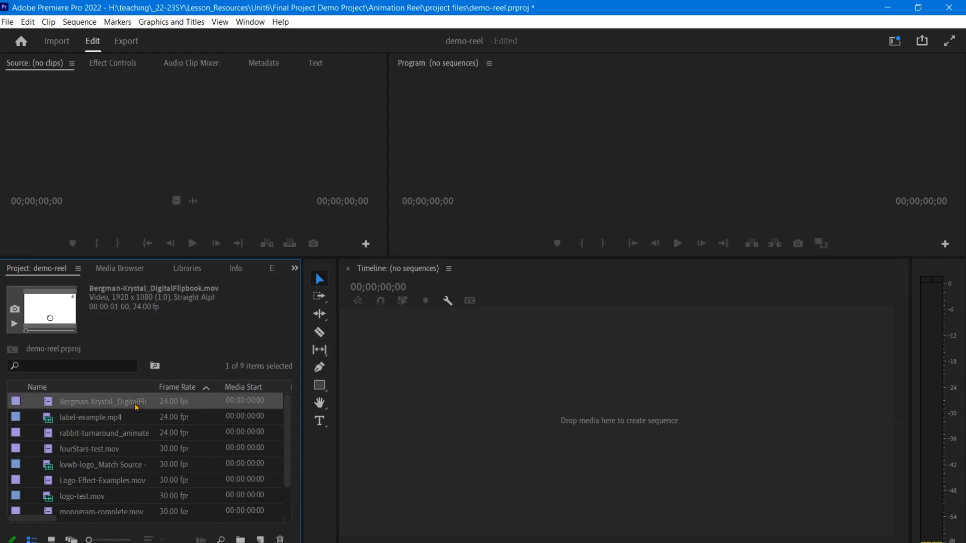
{"action": "mouse_move", "coordinate": [156, 386]}
{"action": "left_mouse_down"}
{"action": "mouse_move", "coordinate": [201, 385]}
{"action": "mouse_move", "coordinate": [173, 386]}
{"action": "left_mouse_up"}
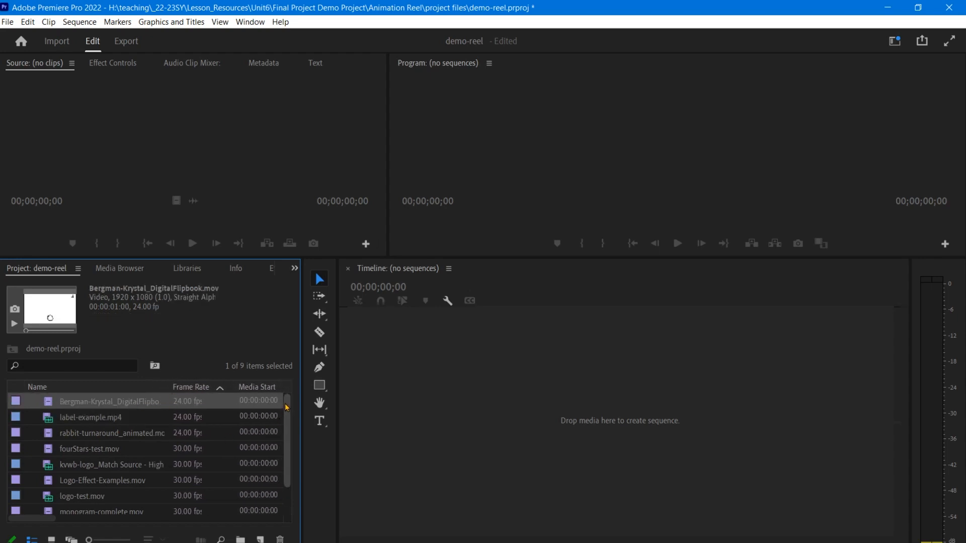
- Select each clip in turn to review its resolution, duration and frame rate in the preview area
{"action": "scroll", "coordinate": [289, 450], "scroll_direction": "down", "scroll_amount": 2}
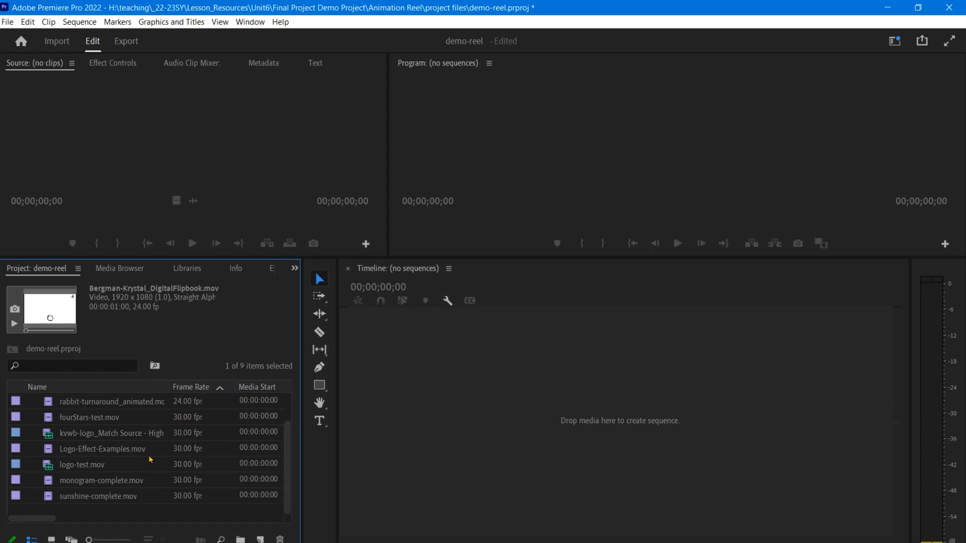
{"action": "left_click", "coordinate": [18, 437]}
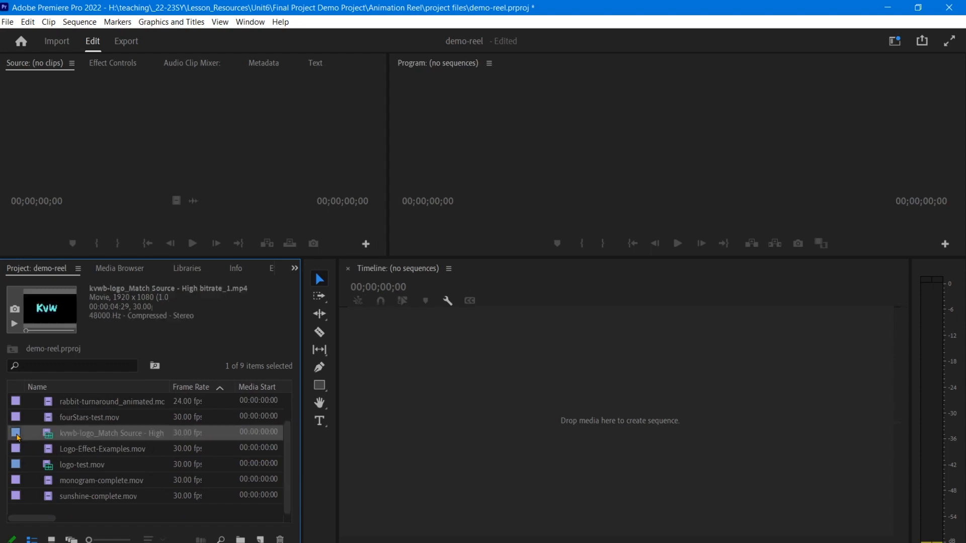
{"action": "left_click", "coordinate": [17, 468]}
{"action": "scroll", "coordinate": [21, 470], "scroll_direction": "up", "scroll_amount": 2}
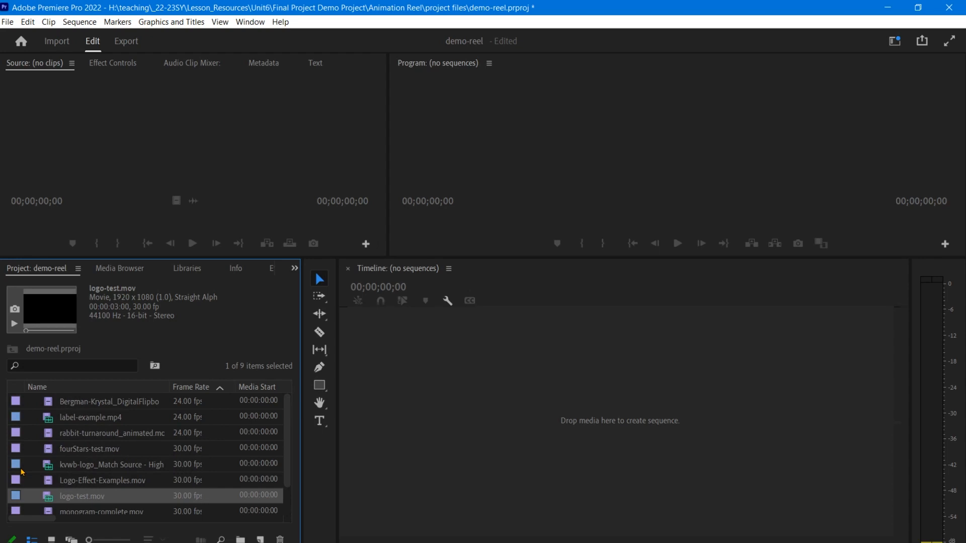
{"action": "left_click", "coordinate": [20, 421]}
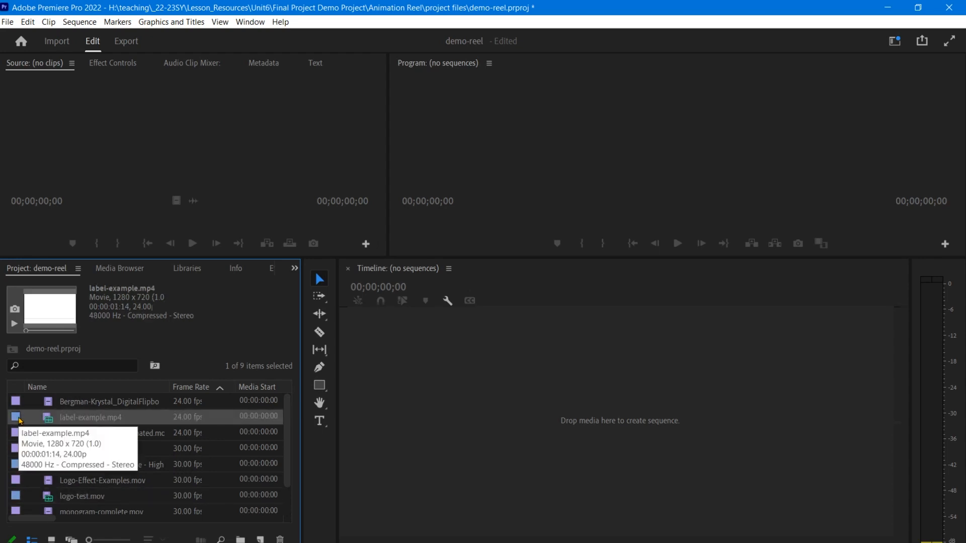
{"action": "left_click", "coordinate": [21, 406]}
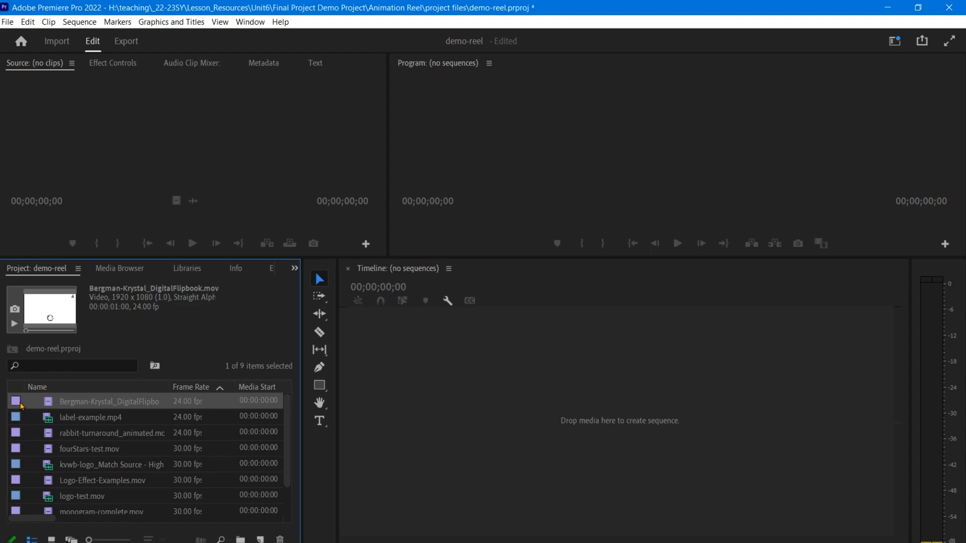
{"action": "left_click", "coordinate": [22, 437]}
{"action": "scroll", "coordinate": [21, 437], "scroll_direction": "down", "scroll_amount": 1}
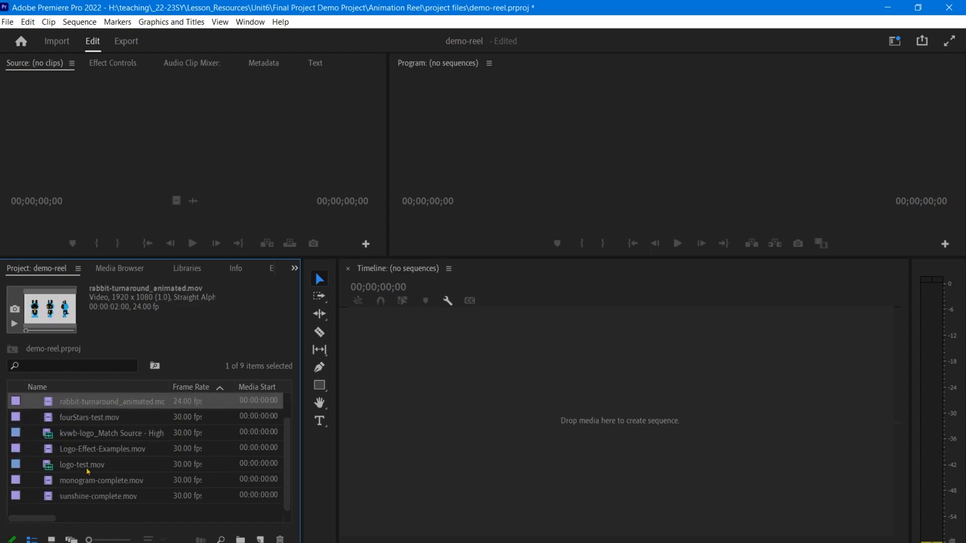
{"action": "left_click", "coordinate": [47, 467]}
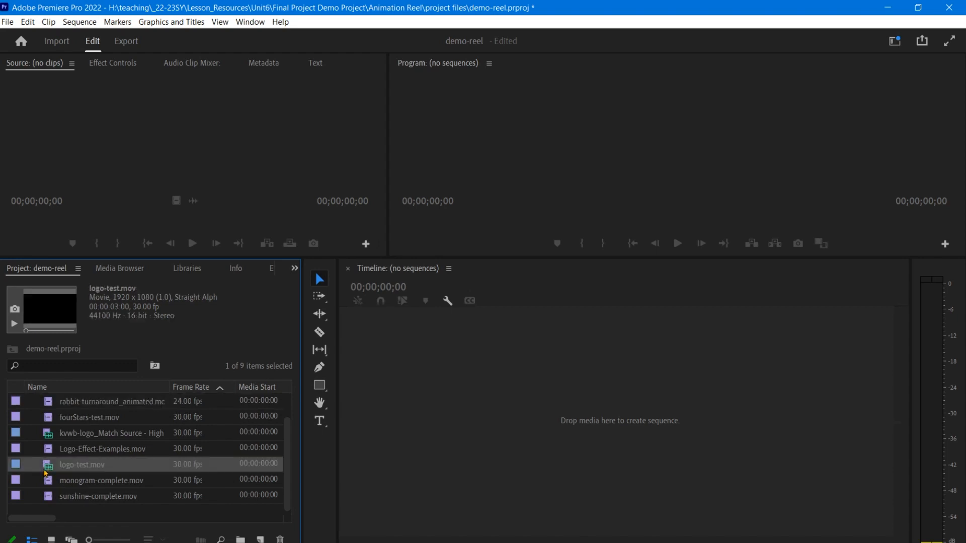
{"action": "left_click", "coordinate": [52, 438]}
{"action": "scroll", "coordinate": [52, 440], "scroll_direction": "up", "scroll_amount": 1}
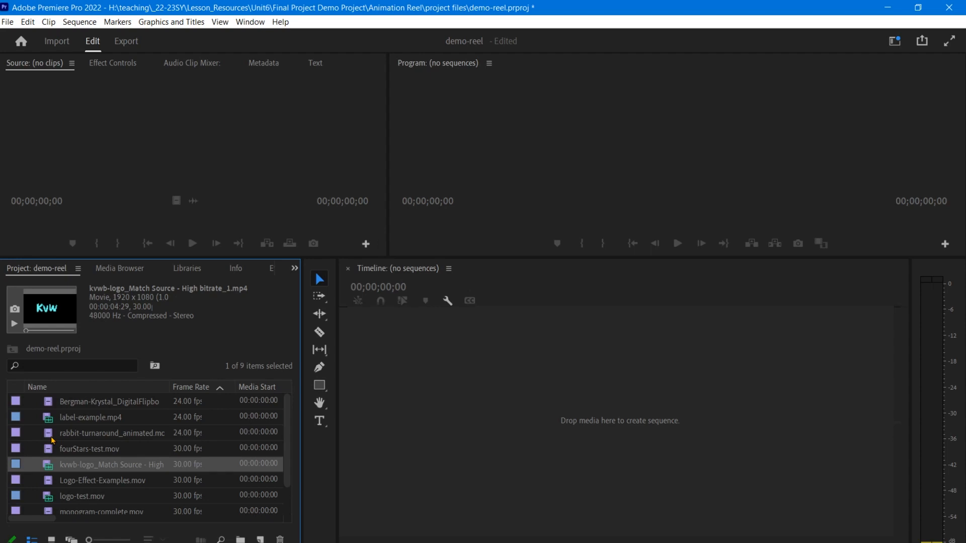
{"action": "scroll", "coordinate": [144, 457], "scroll_direction": "down", "scroll_amount": 1}
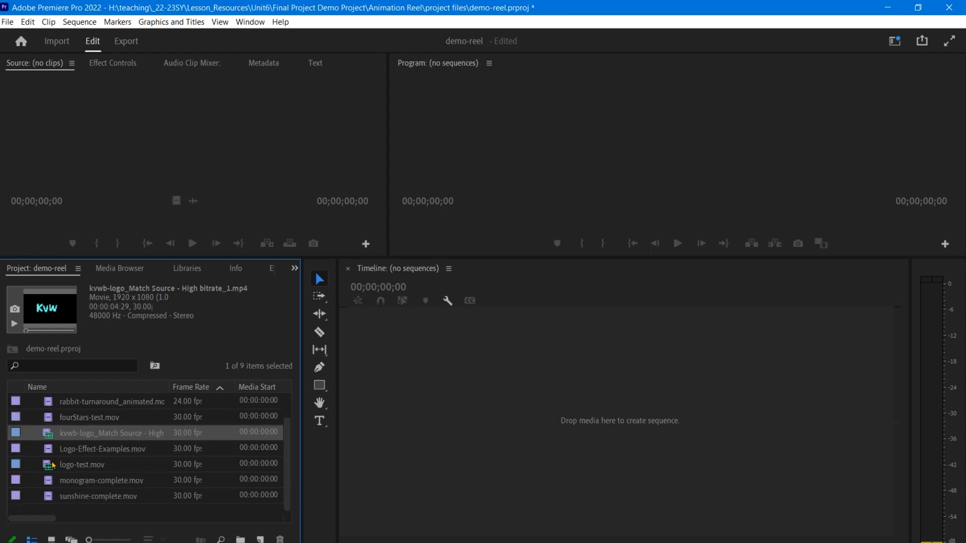
{"action": "scroll", "coordinate": [53, 466], "scroll_direction": "up", "scroll_amount": 1}
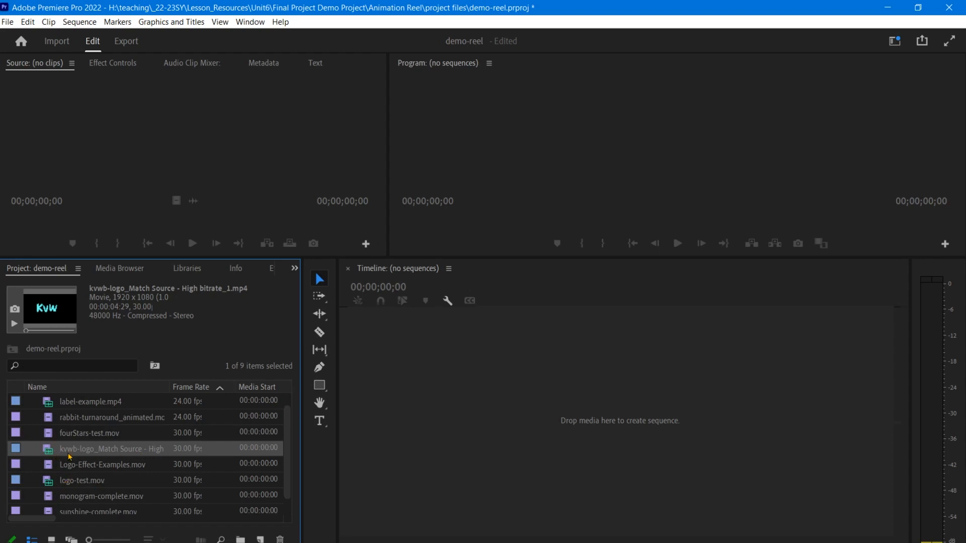
- Narrow the Project panel and widen the Timeline panel across the freed space
{"action": "scroll", "coordinate": [118, 449], "scroll_direction": "up", "scroll_amount": 1}
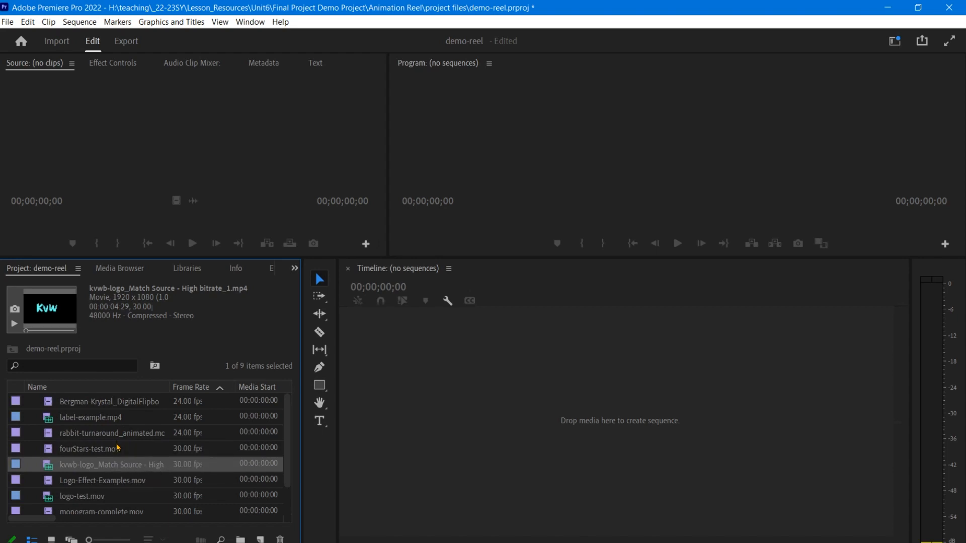
{"action": "scroll", "coordinate": [167, 421], "scroll_direction": "down", "scroll_amount": 2}
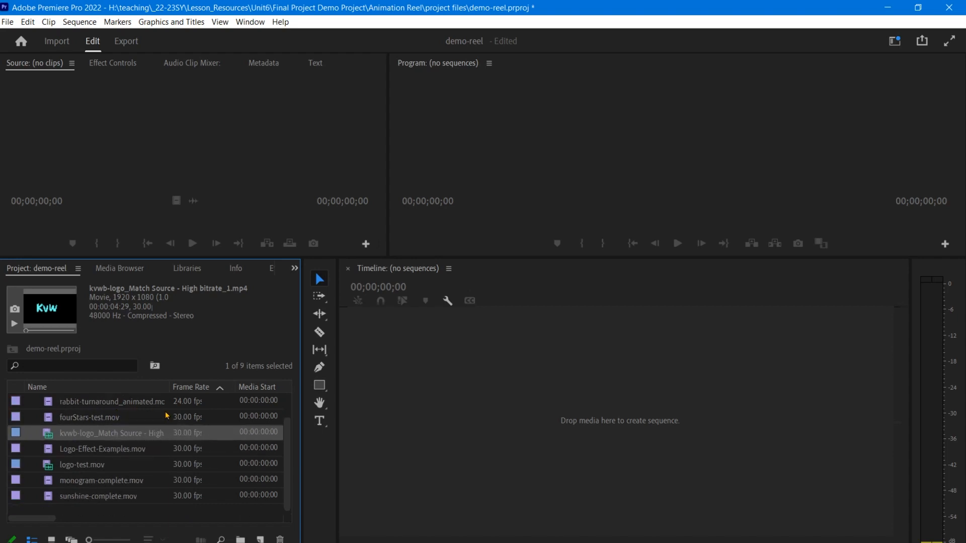
{"action": "scroll", "coordinate": [179, 477], "scroll_direction": "up", "scroll_amount": 2}
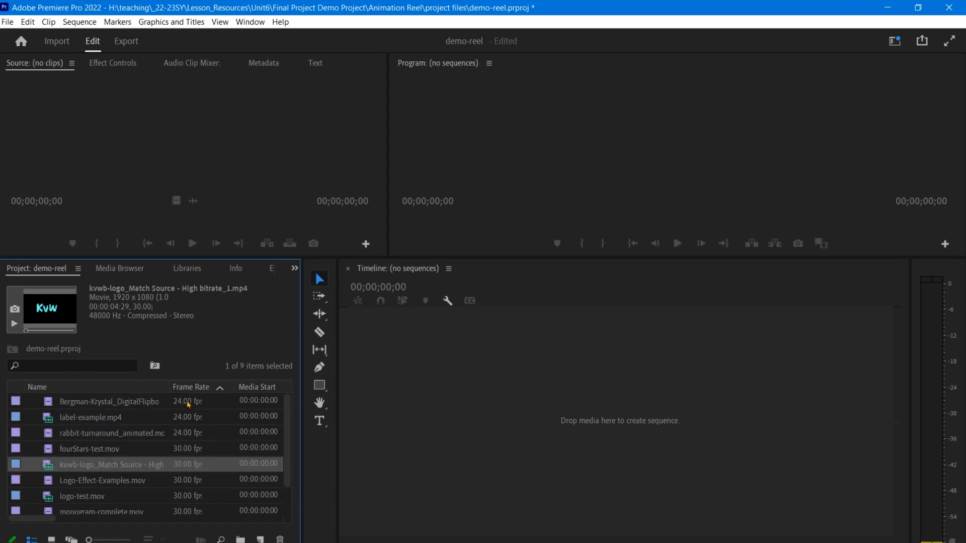
{"action": "scroll", "coordinate": [197, 489], "scroll_direction": "down", "scroll_amount": 2}
{"action": "scroll", "coordinate": [197, 489], "scroll_direction": "up", "scroll_amount": 2}
{"action": "scroll", "coordinate": [187, 454], "scroll_direction": "down", "scroll_amount": 2}
{"action": "scroll", "coordinate": [187, 454], "scroll_direction": "up", "scroll_amount": 2}
{"action": "left_click_drag", "start_coordinate": [301, 387], "coordinate": [252, 386]}
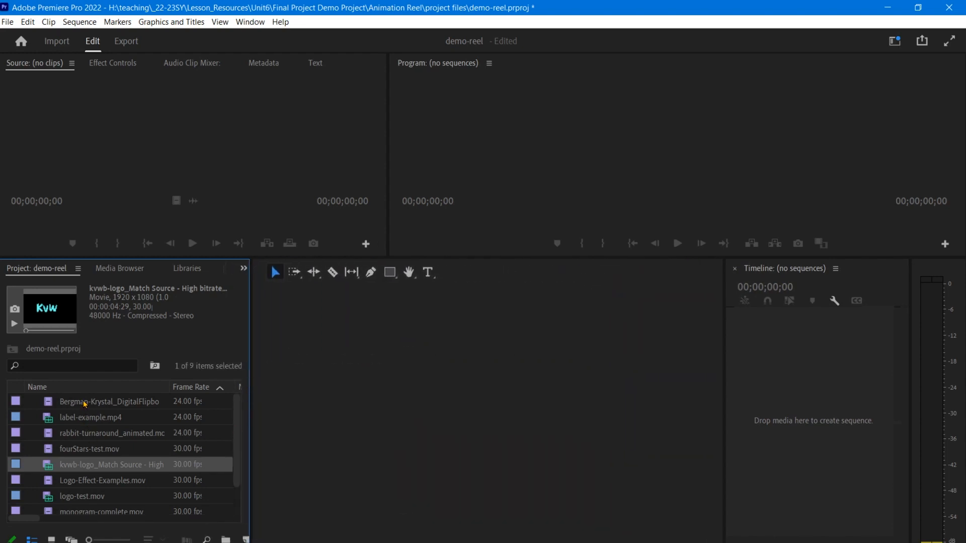
{"action": "left_click", "coordinate": [500, 403]}
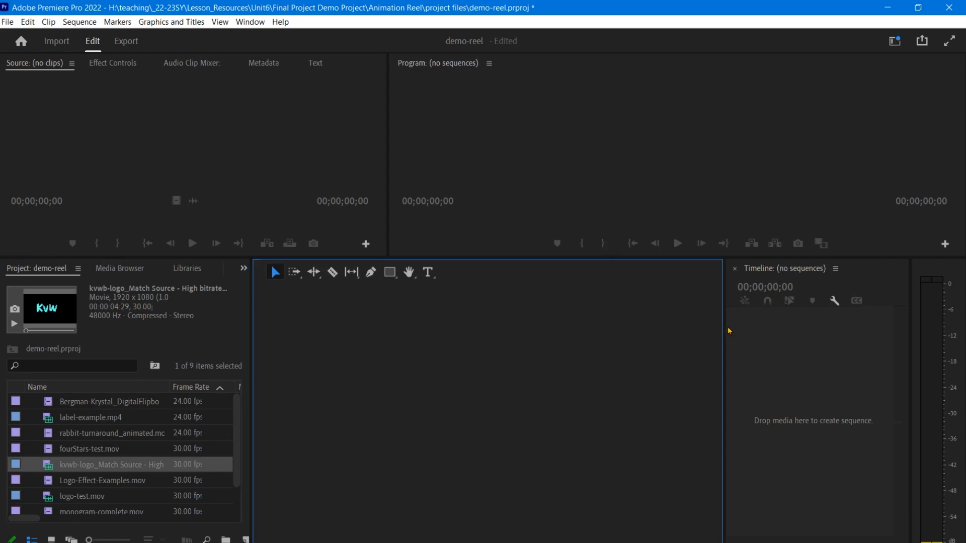
{"action": "left_click_drag", "start_coordinate": [724, 328], "coordinate": [278, 327]}
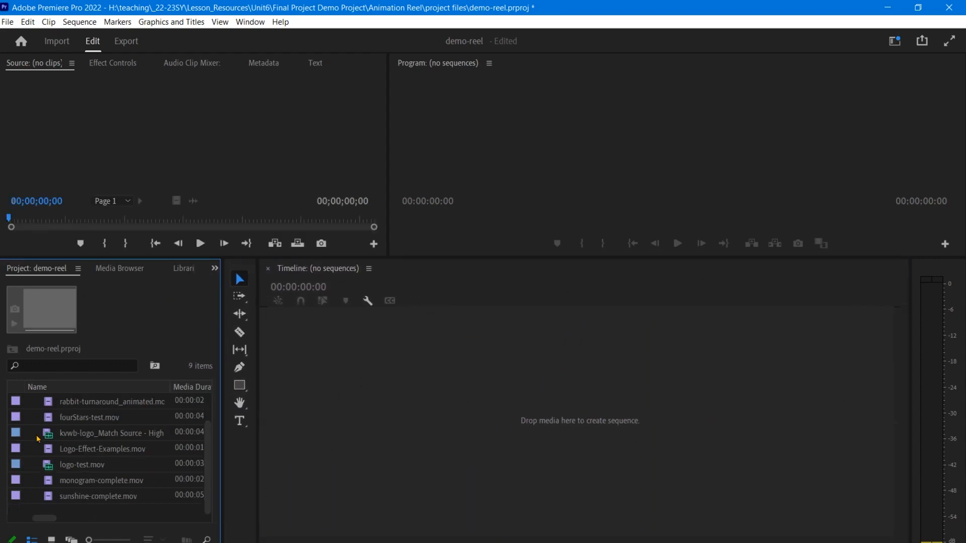
- Create a new sequence from the AVCHD 1080p30 preset, keeping the name Sequence 01
{"action": "scroll", "coordinate": [209, 457], "scroll_direction": "up", "scroll_amount": 2}
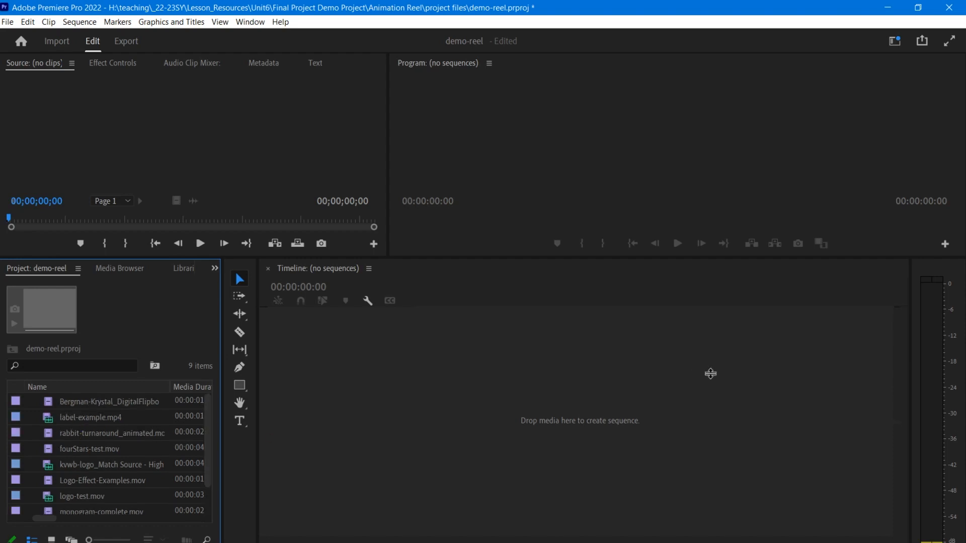
{"action": "scroll", "coordinate": [160, 508], "scroll_direction": "down", "scroll_amount": 2}
{"action": "right_click", "coordinate": [158, 518]}
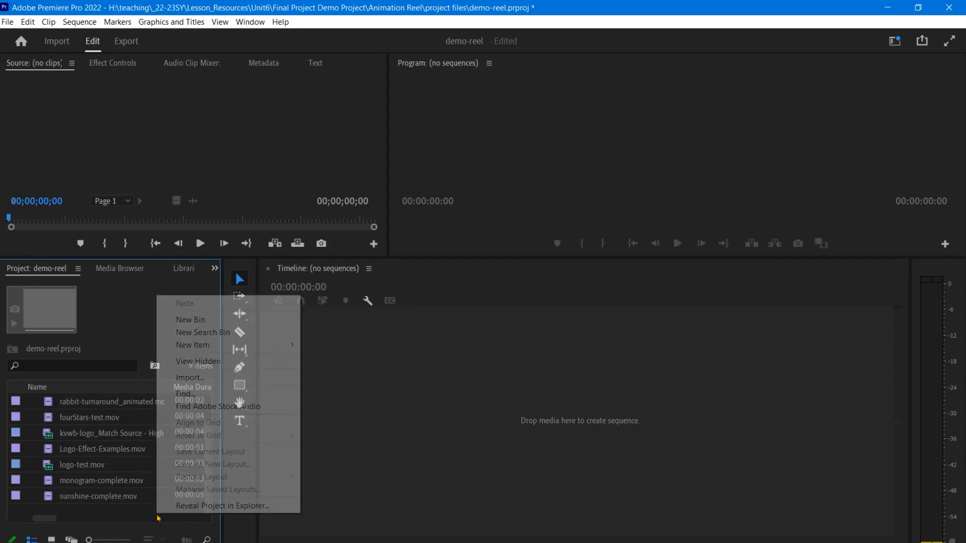
{"action": "left_click", "coordinate": [116, 520]}
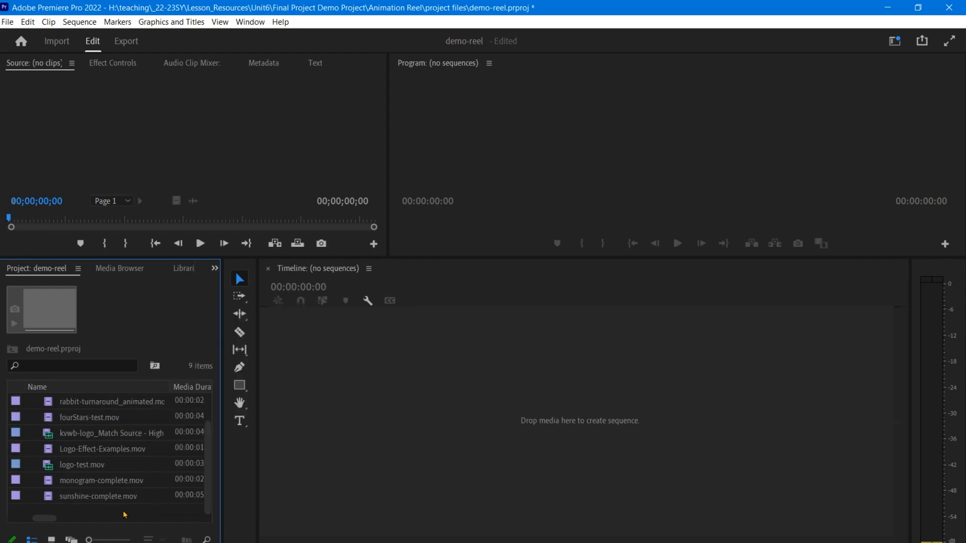
{"action": "right_click", "coordinate": [115, 515]}
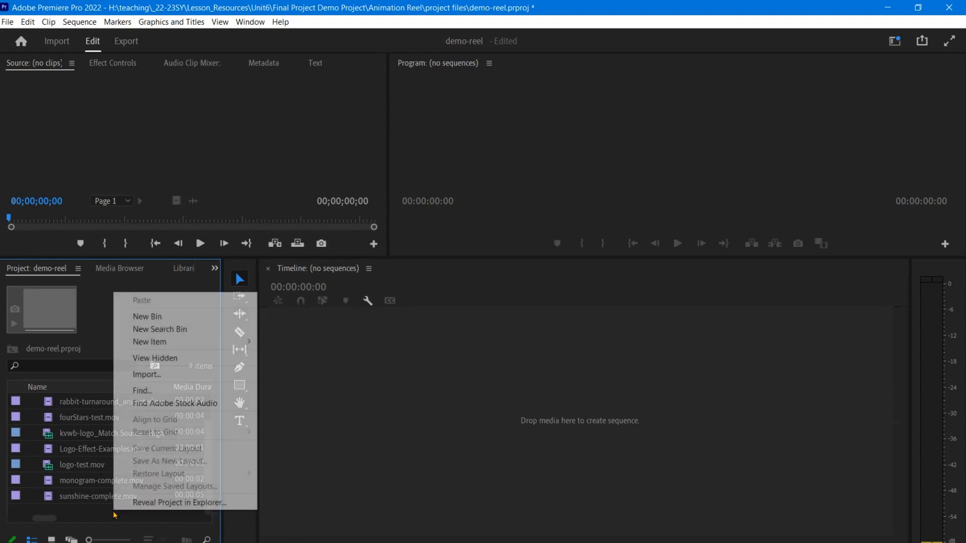
{"action": "mouse_move", "coordinate": [203, 347]}
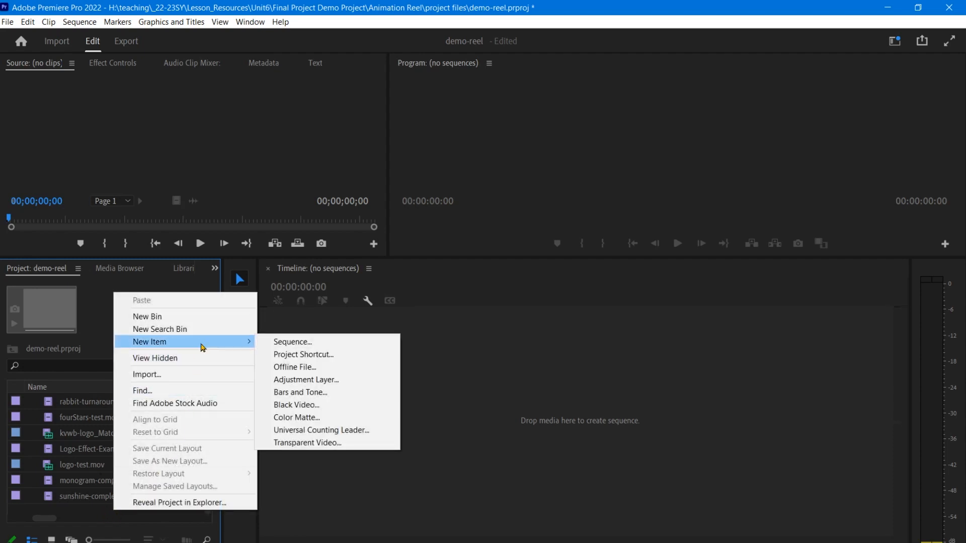
{"action": "left_click", "coordinate": [299, 342]}
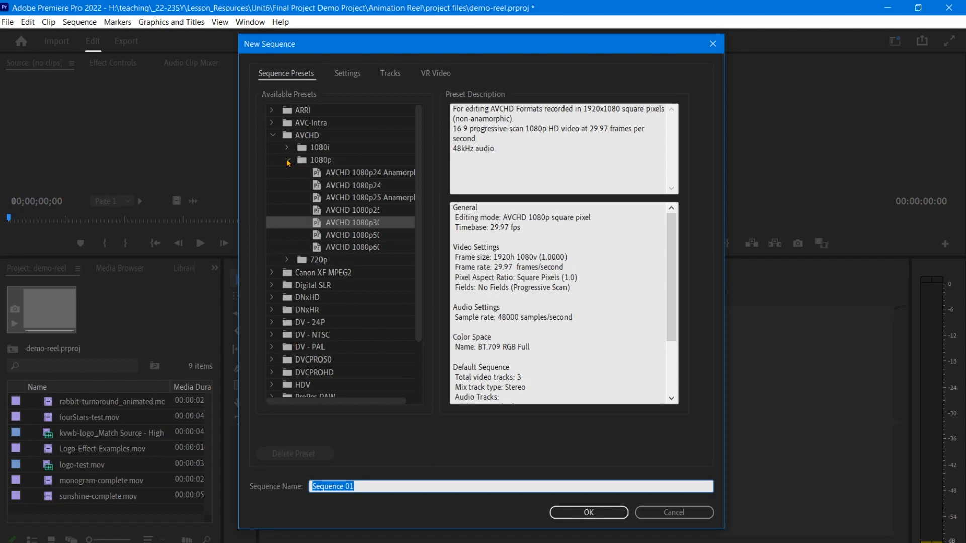
{"action": "left_click", "coordinate": [317, 160]}
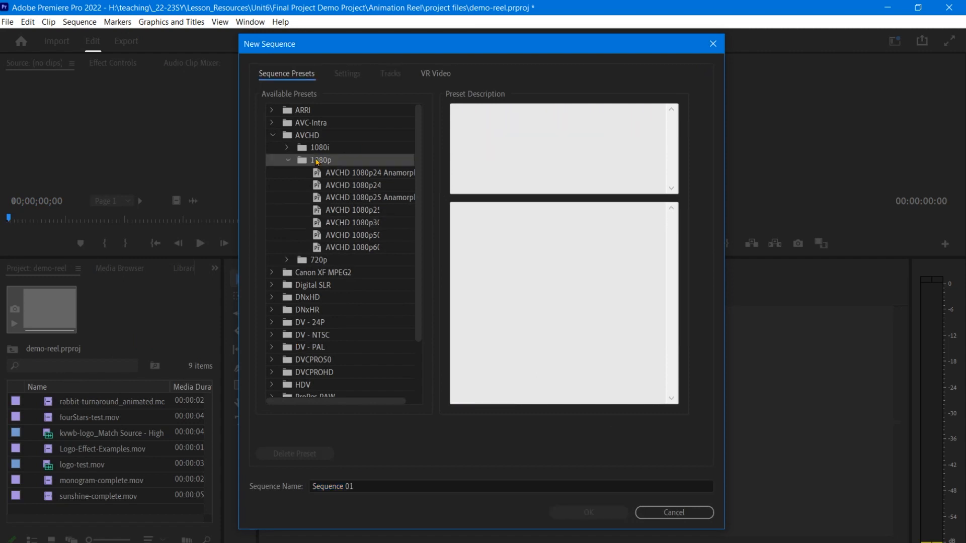
{"action": "left_click", "coordinate": [310, 138]}
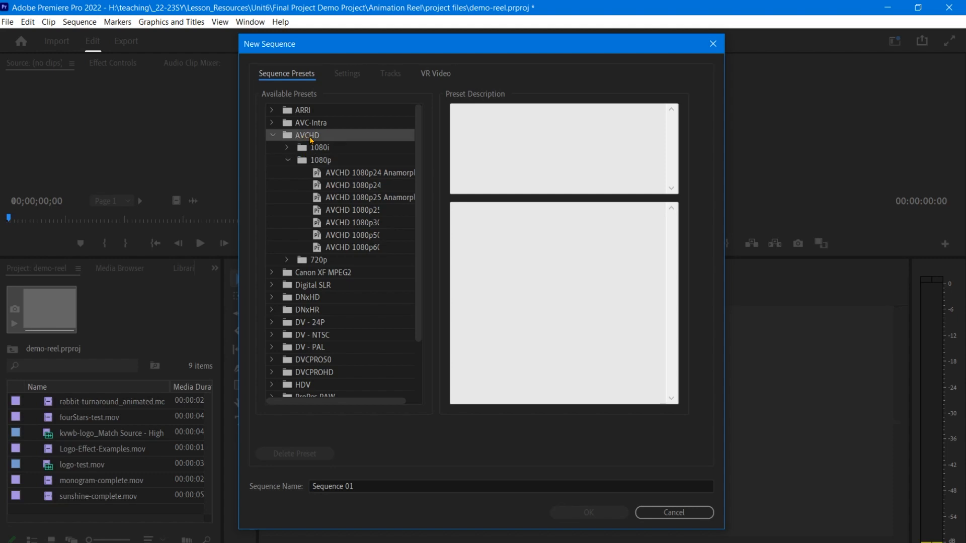
{"action": "left_click", "coordinate": [342, 224]}
{"action": "left_click_drag", "start_coordinate": [375, 401], "coordinate": [395, 403]}
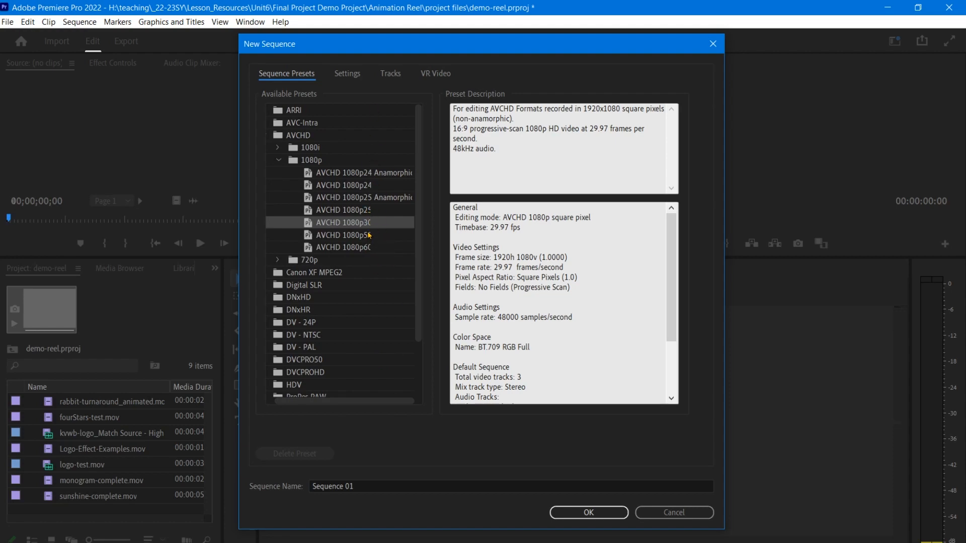
{"action": "key", "text": "Return"}
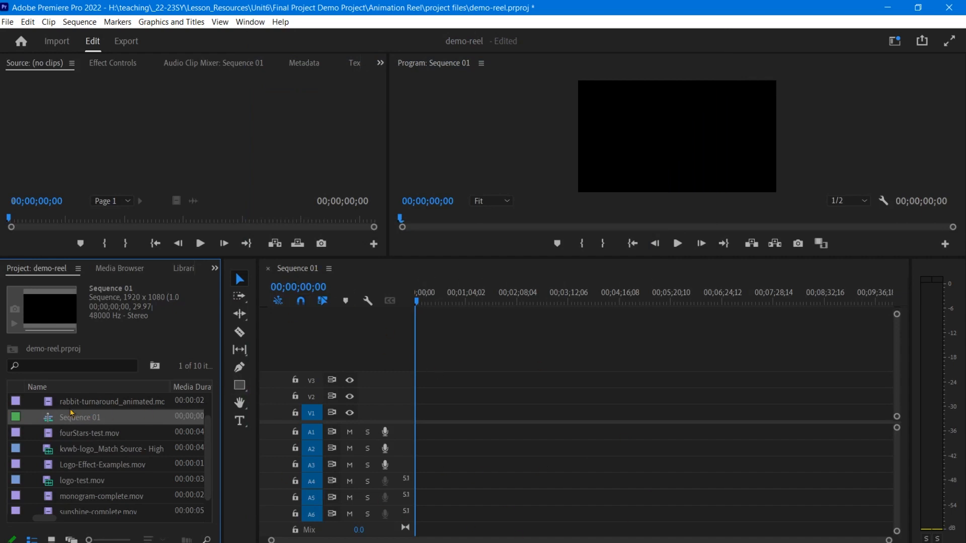
- Sort the project items by name, widen the Project panel slightly, then sort the items by label colour
{"action": "scroll", "coordinate": [212, 433], "scroll_direction": "up", "scroll_amount": 1}
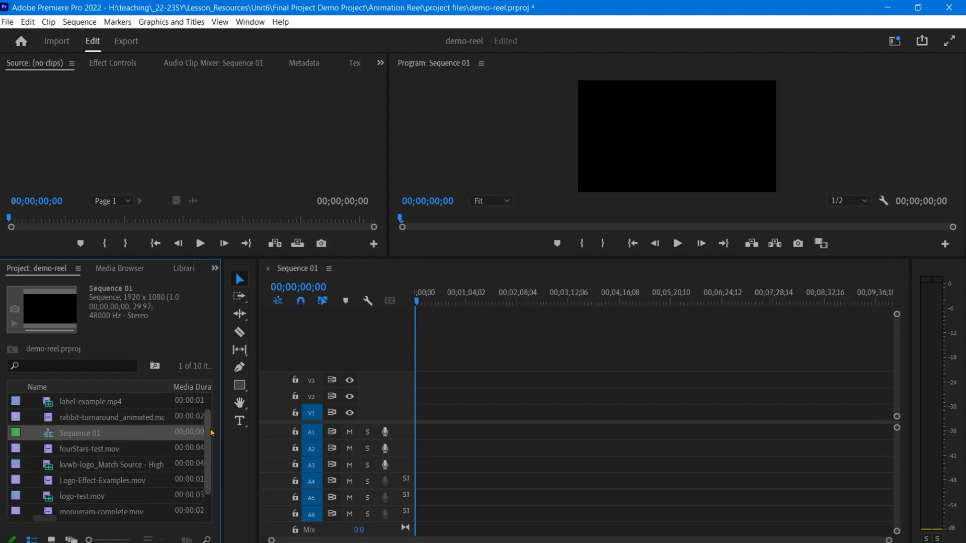
{"action": "scroll", "coordinate": [212, 432], "scroll_direction": "up", "scroll_amount": 1}
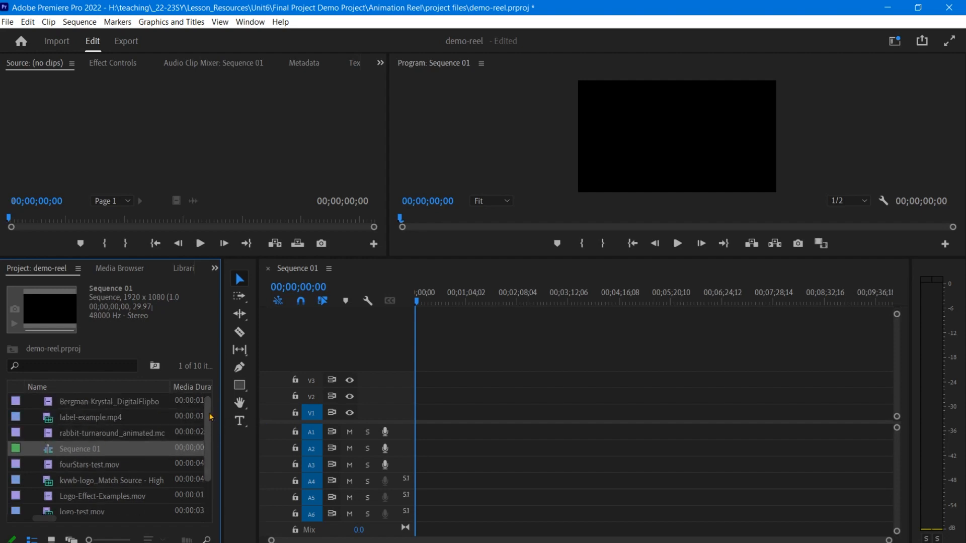
{"action": "left_click", "coordinate": [120, 388]}
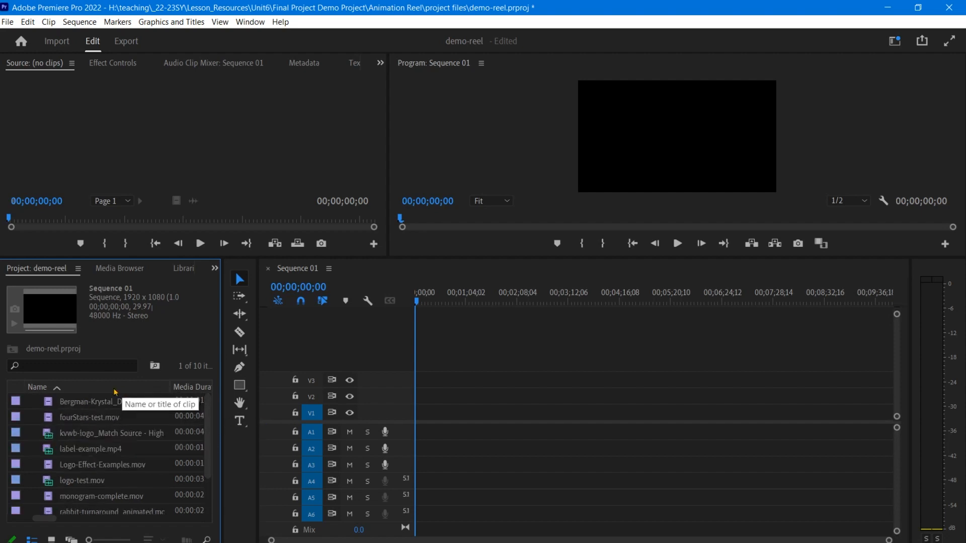
{"action": "left_click", "coordinate": [57, 388]}
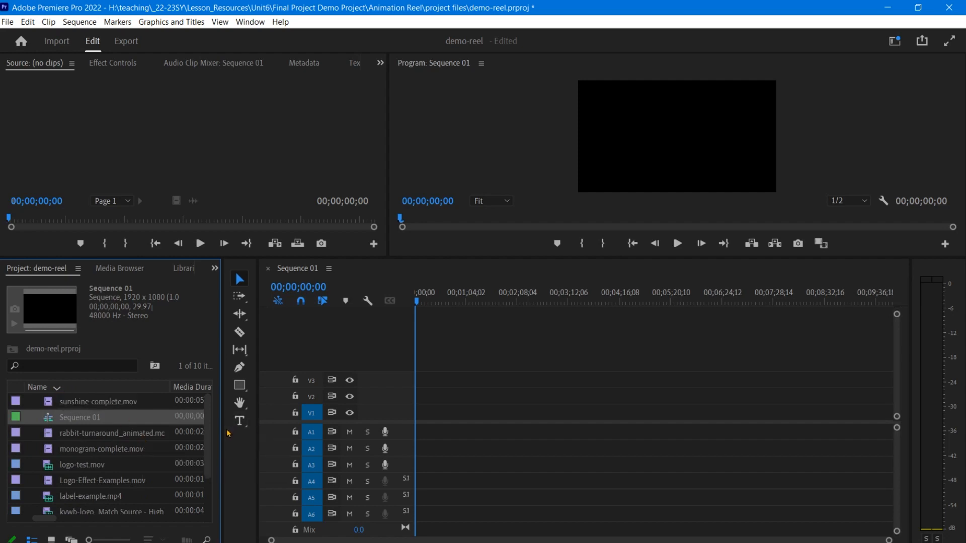
{"action": "left_click_drag", "start_coordinate": [222, 431], "coordinate": [253, 429]}
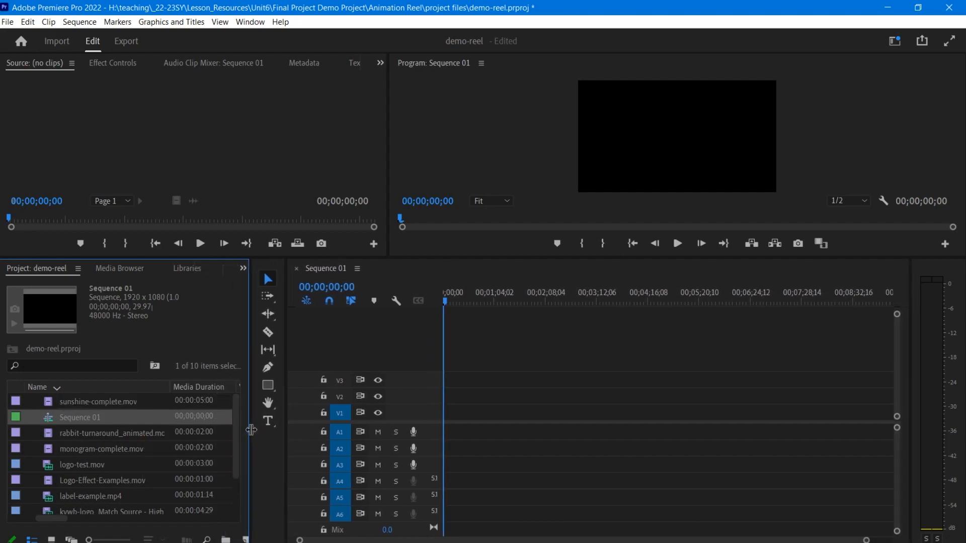
{"action": "left_click", "coordinate": [15, 388]}
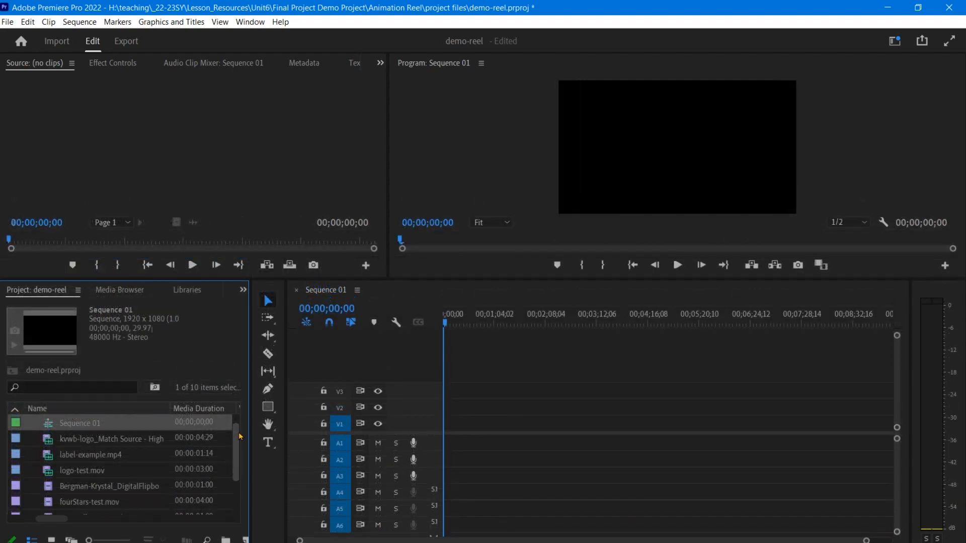
- Add the kvwb-logo clip to the start of Sequence 01, keeping the existing sequence settings
{"action": "scroll", "coordinate": [239, 449], "scroll_direction": "down", "scroll_amount": 4}
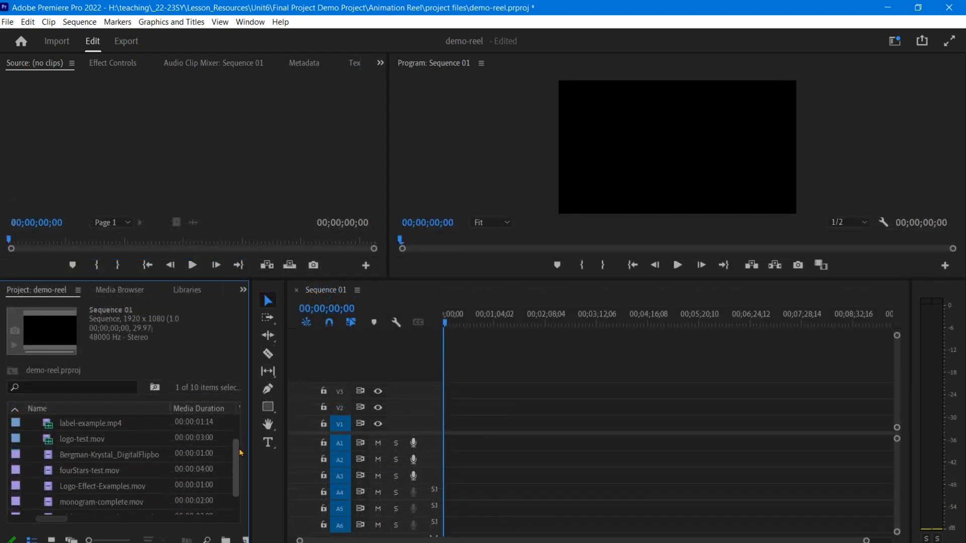
{"action": "scroll", "coordinate": [240, 484], "scroll_direction": "up", "scroll_amount": 4}
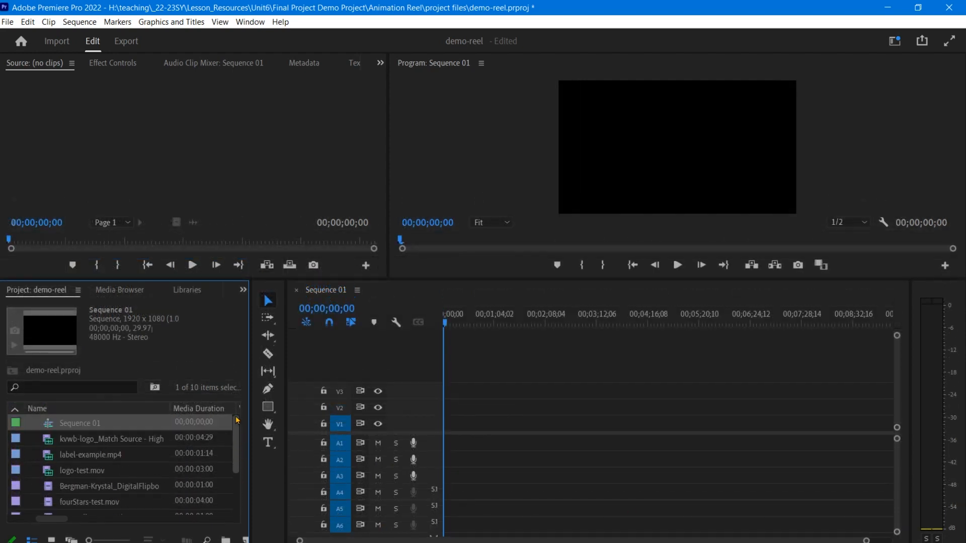
{"action": "left_click", "coordinate": [106, 446]}
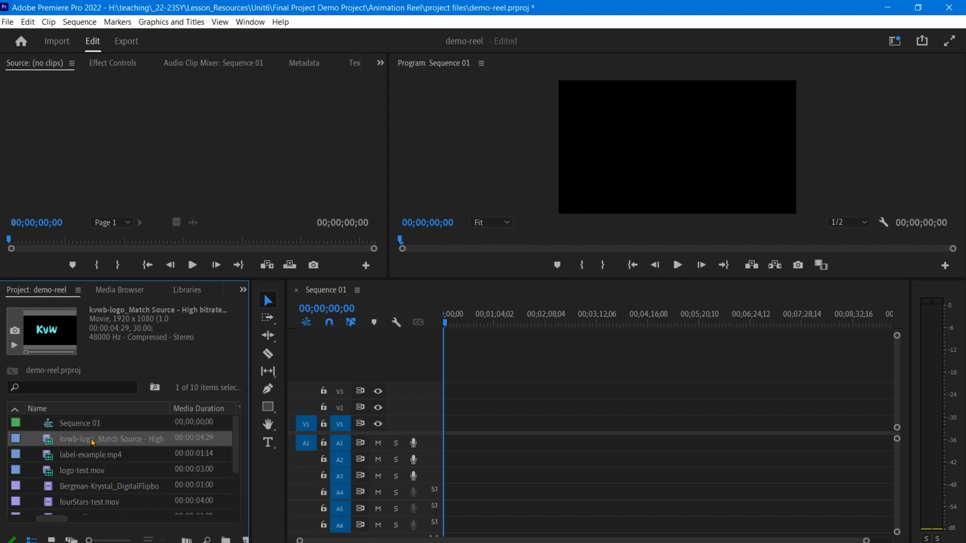
{"action": "left_click_drag", "start_coordinate": [93, 443], "coordinate": [449, 433]}
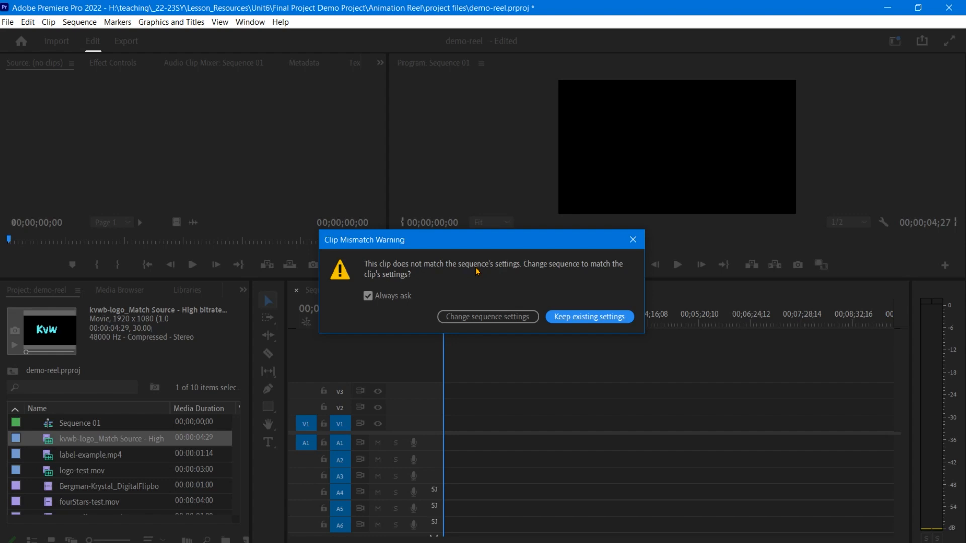
{"action": "left_click", "coordinate": [597, 319]}
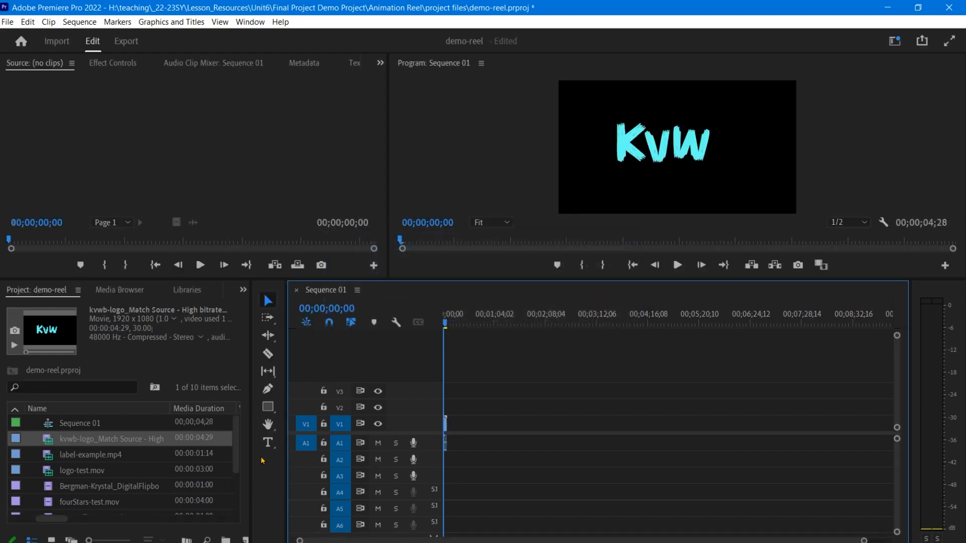
- Widen the Project panel and restore the vertical Tools panel beside the timeline
{"action": "left_click_drag", "start_coordinate": [251, 455], "coordinate": [281, 446]}
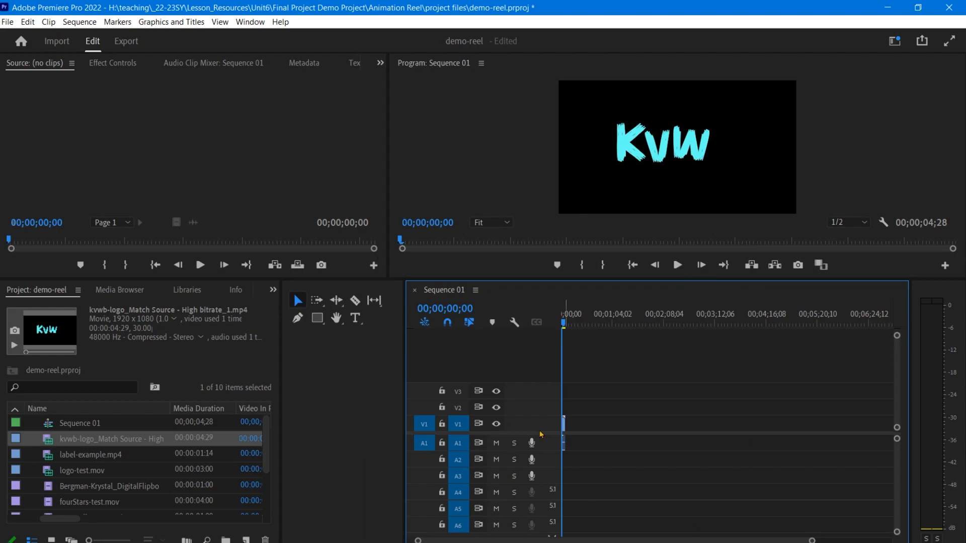
{"action": "left_click_drag", "start_coordinate": [408, 424], "coordinate": [312, 425]}
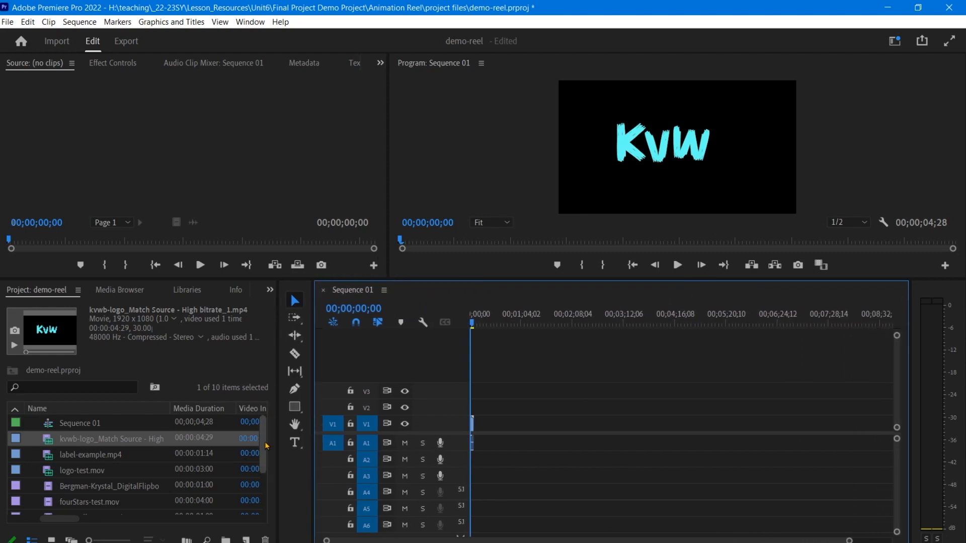
{"action": "left_click_drag", "start_coordinate": [263, 445], "coordinate": [264, 454]}
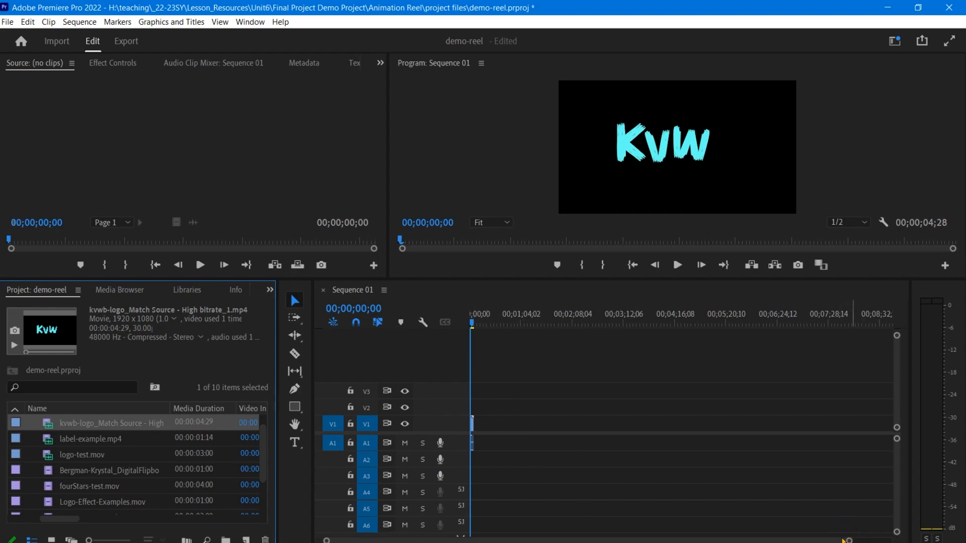
- Zoom into the timeline and enlarge the Video 1, Video 2, Video 3 and Audio 1 track heights
{"action": "left_click_drag", "start_coordinate": [858, 541], "coordinate": [447, 539]}
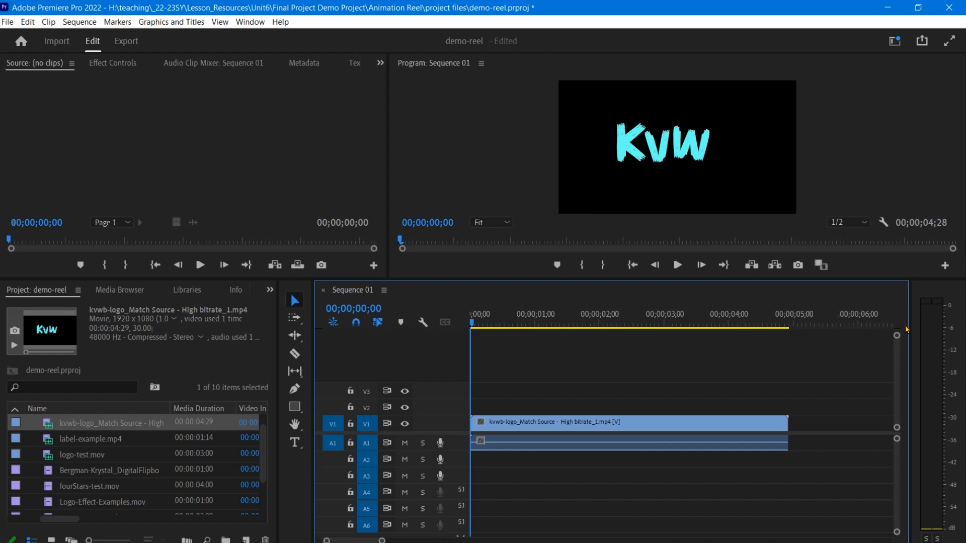
{"action": "mouse_move", "coordinate": [898, 336]}
{"action": "left_mouse_down"}
{"action": "mouse_move", "coordinate": [898, 352]}
{"action": "mouse_move", "coordinate": [901, 336]}
{"action": "left_mouse_up"}
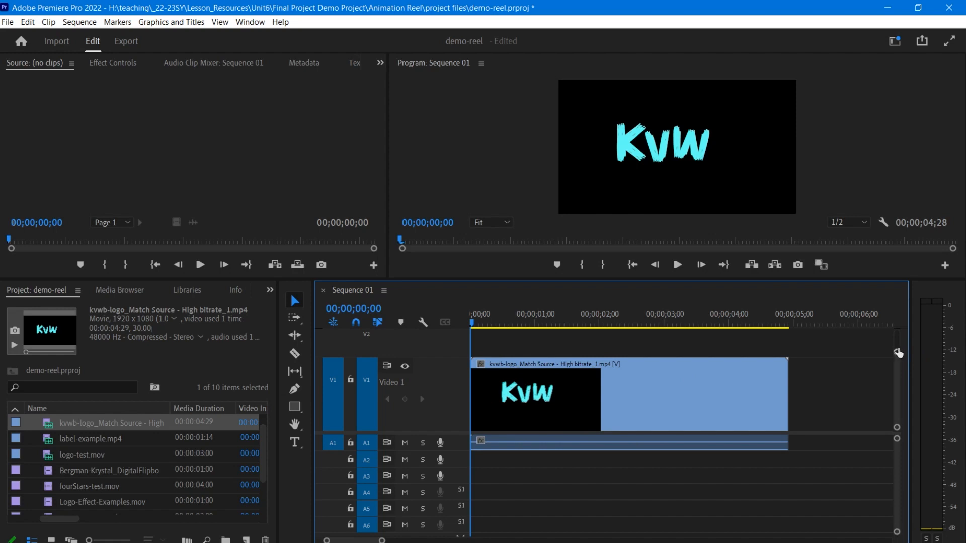
{"action": "left_click_drag", "start_coordinate": [898, 348], "coordinate": [897, 345]}
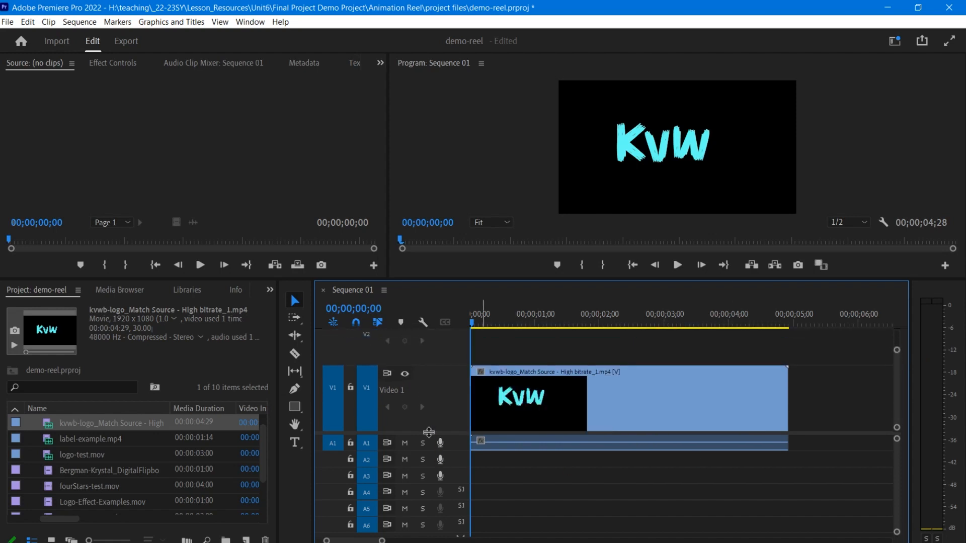
{"action": "left_click_drag", "start_coordinate": [429, 432], "coordinate": [430, 456]}
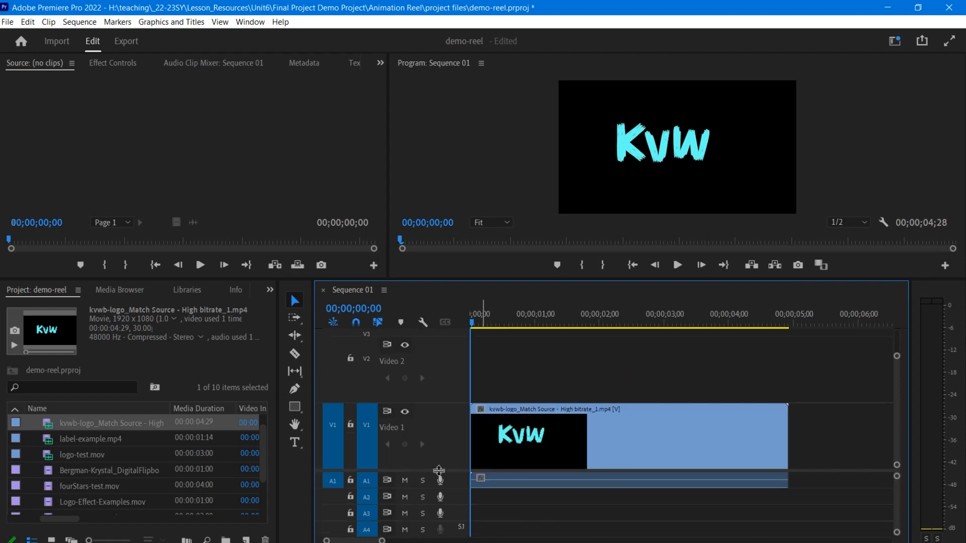
{"action": "left_click_drag", "start_coordinate": [439, 471], "coordinate": [440, 481]}
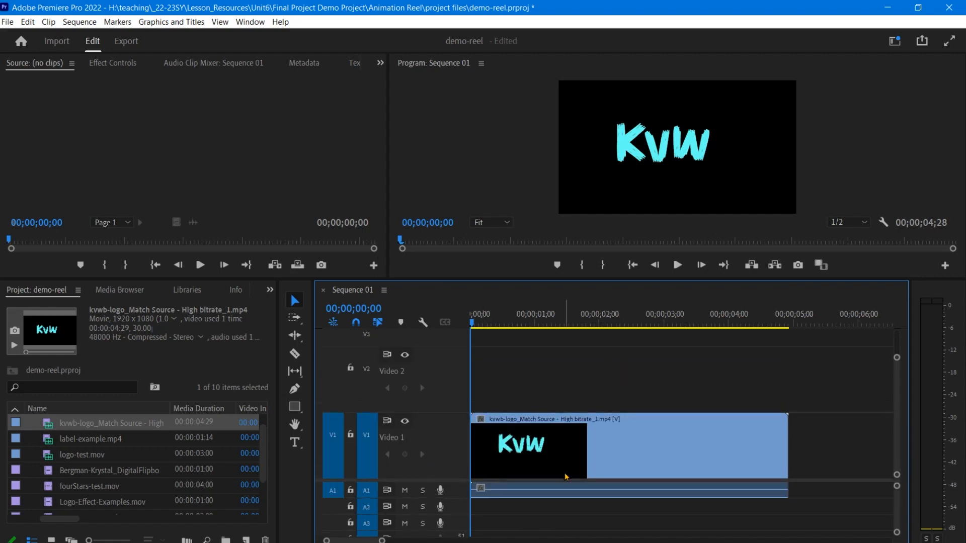
{"action": "left_click_drag", "start_coordinate": [898, 490], "coordinate": [895, 481]}
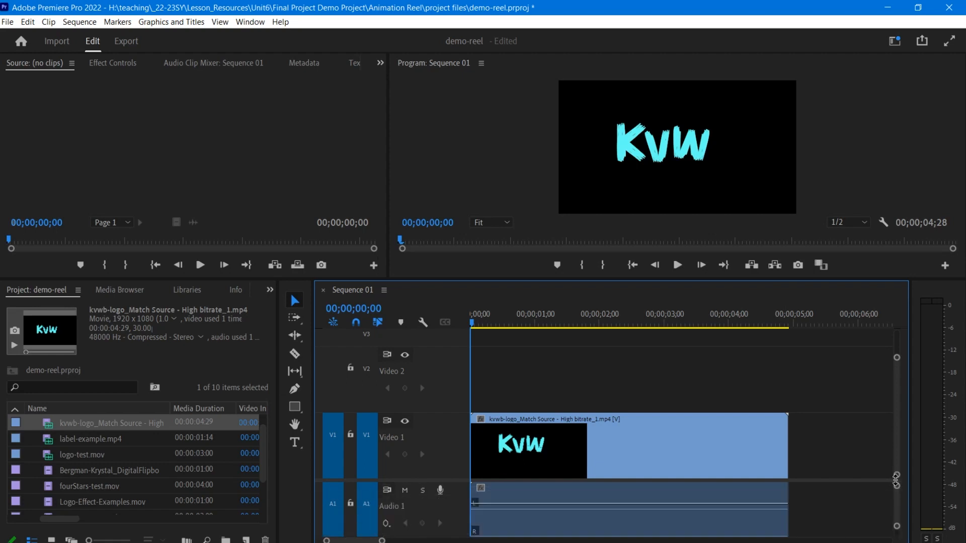
{"action": "left_click_drag", "start_coordinate": [897, 358], "coordinate": [888, 336]}
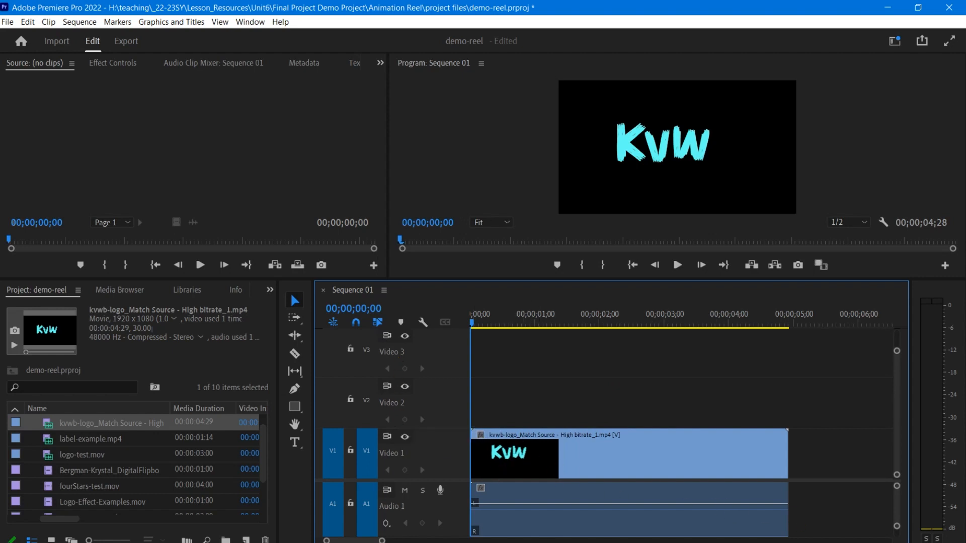
- Play back Sequence 01 in the Program monitor and stop playback
{"action": "left_click_drag", "start_coordinate": [381, 540], "coordinate": [399, 541]}
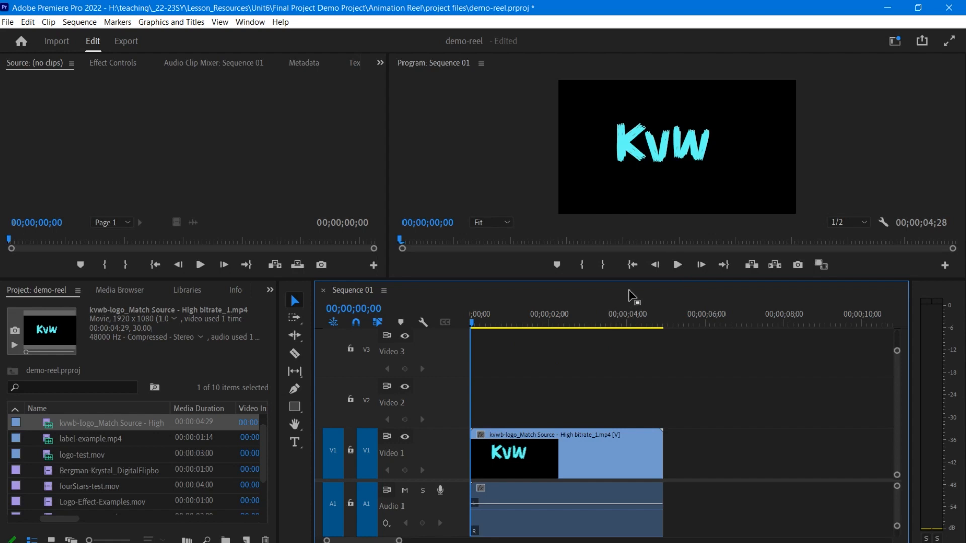
{"action": "left_click", "coordinate": [683, 270]}
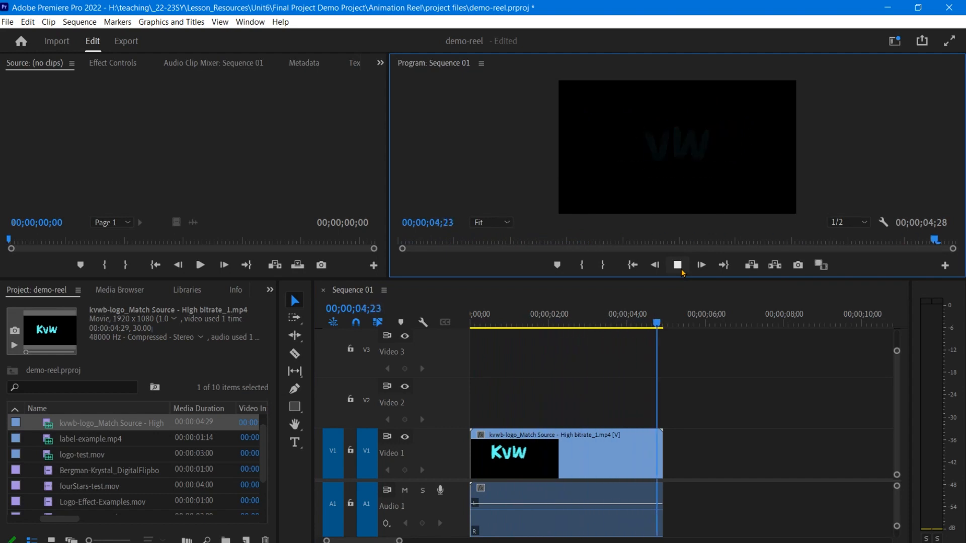
{"action": "left_click", "coordinate": [682, 272]}
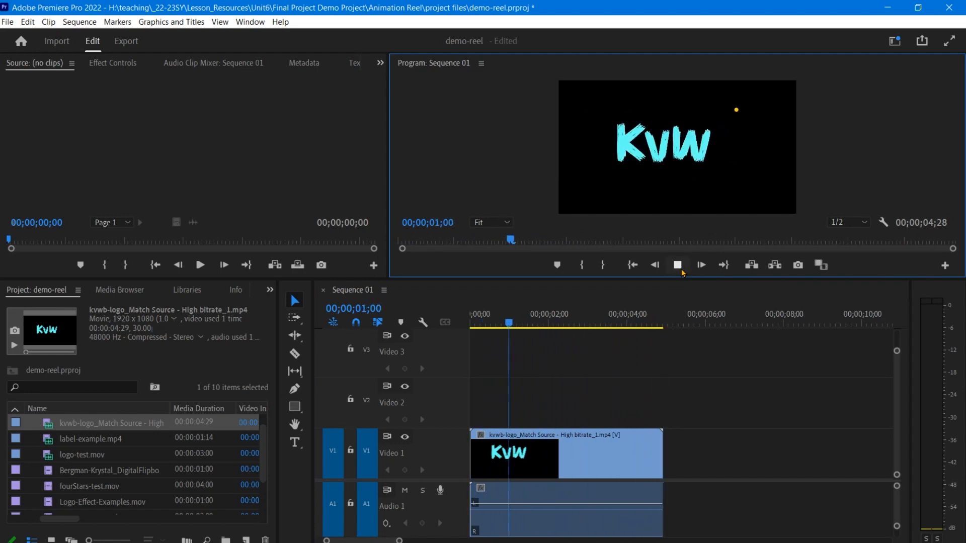